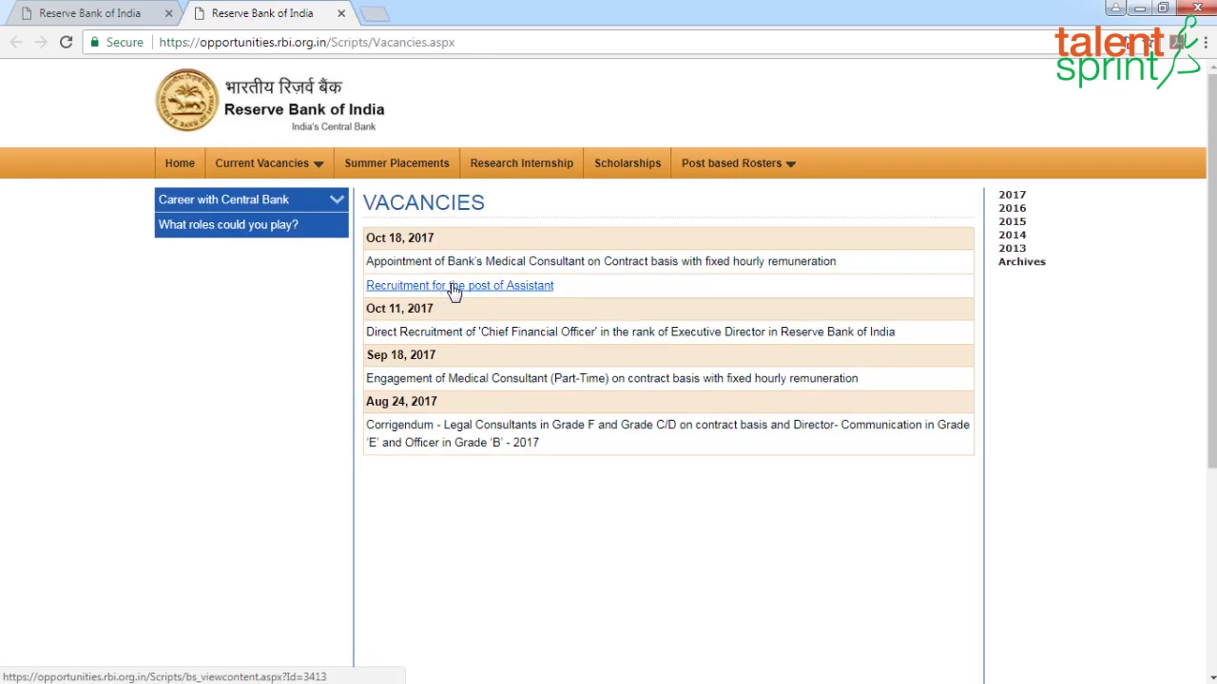
Open the RBI 'Recruitment for the post of Assistant' notice and follow its online application link
click(453, 287)
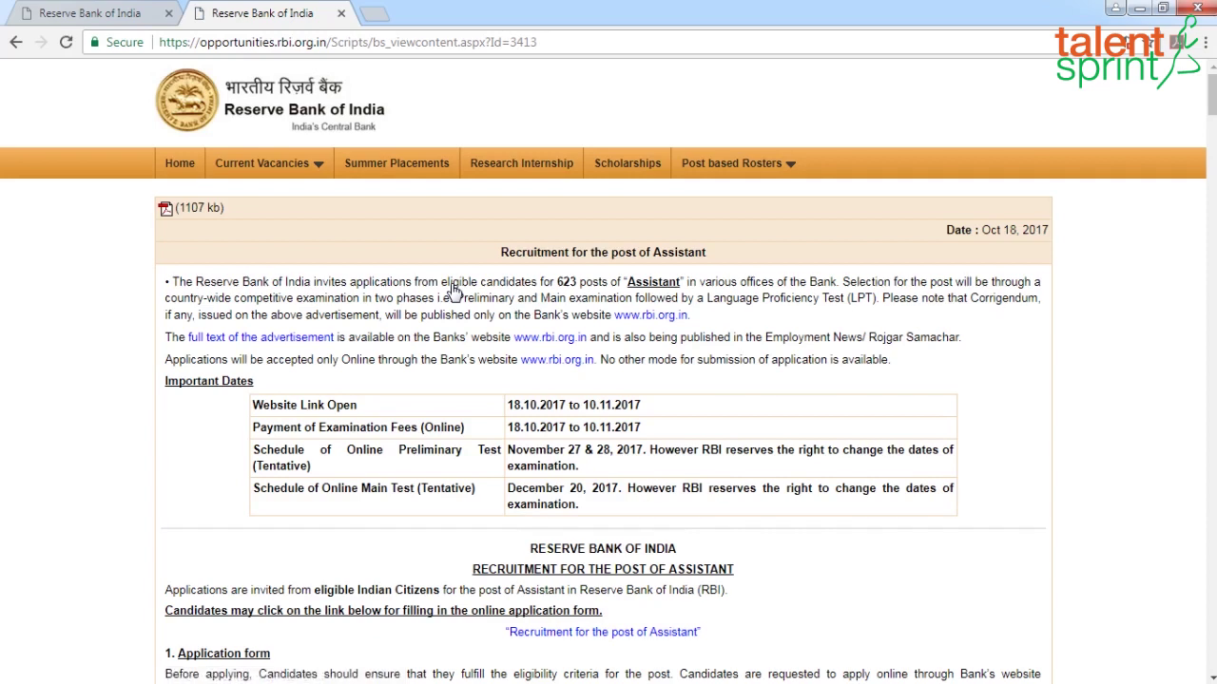
scroll(585, 428, down, 2)
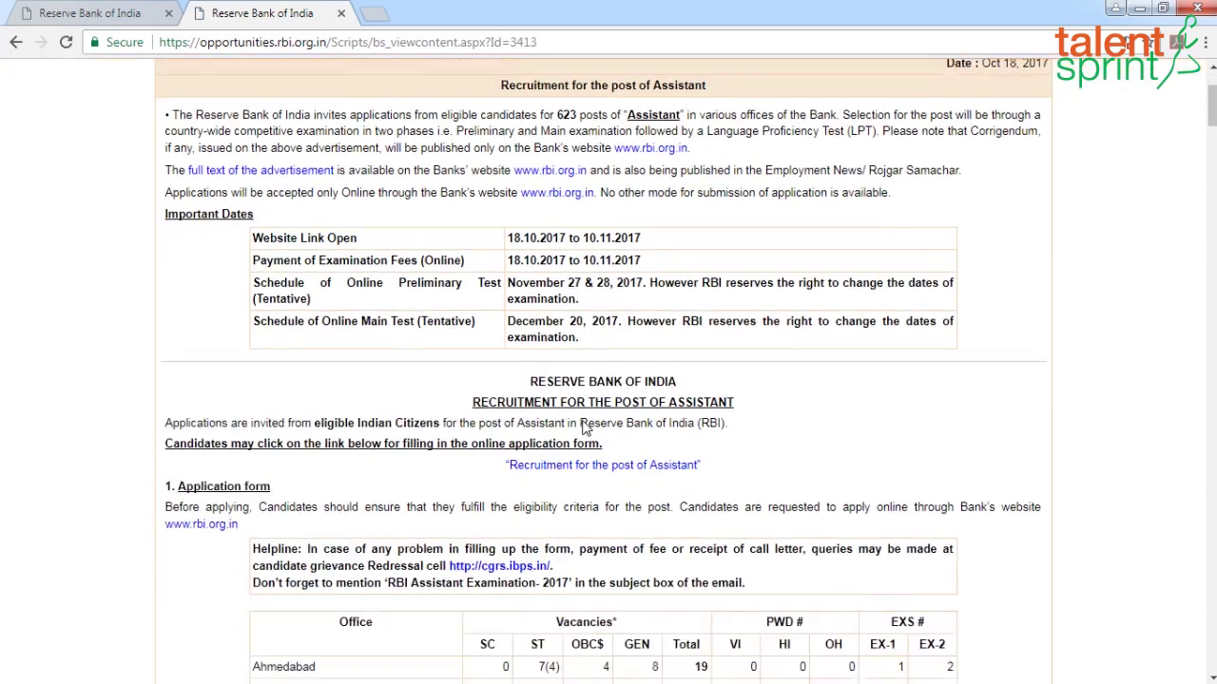
scroll(584, 428, down, 1)
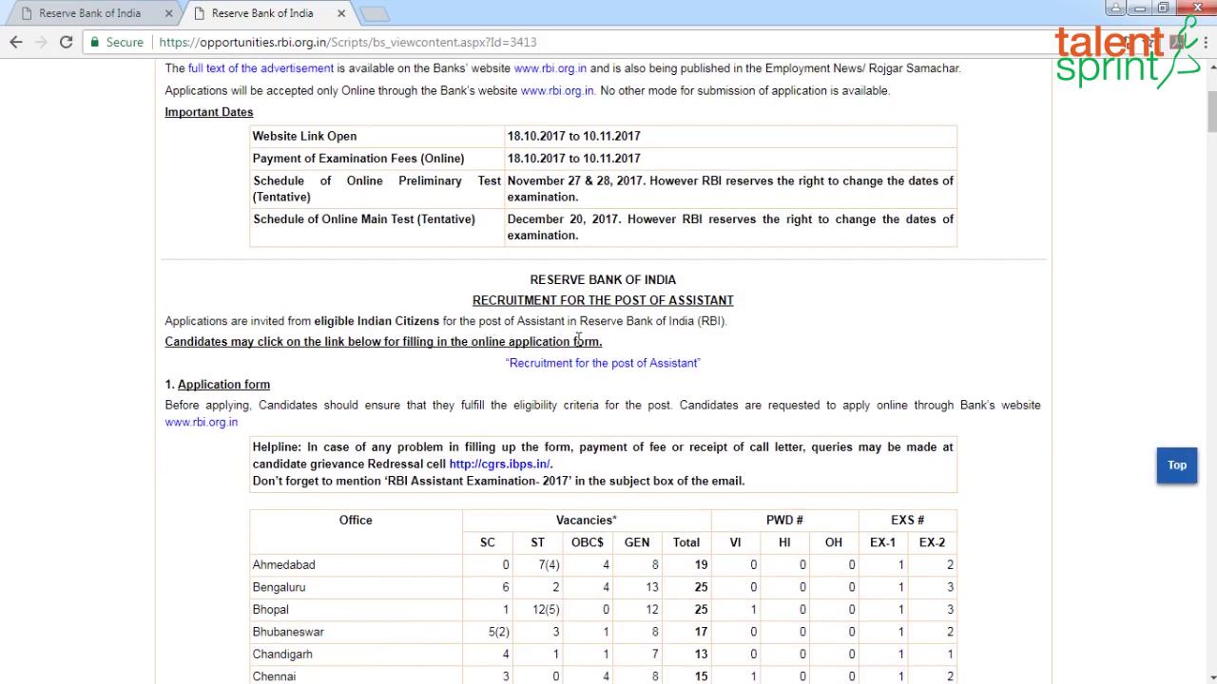
click(614, 365)
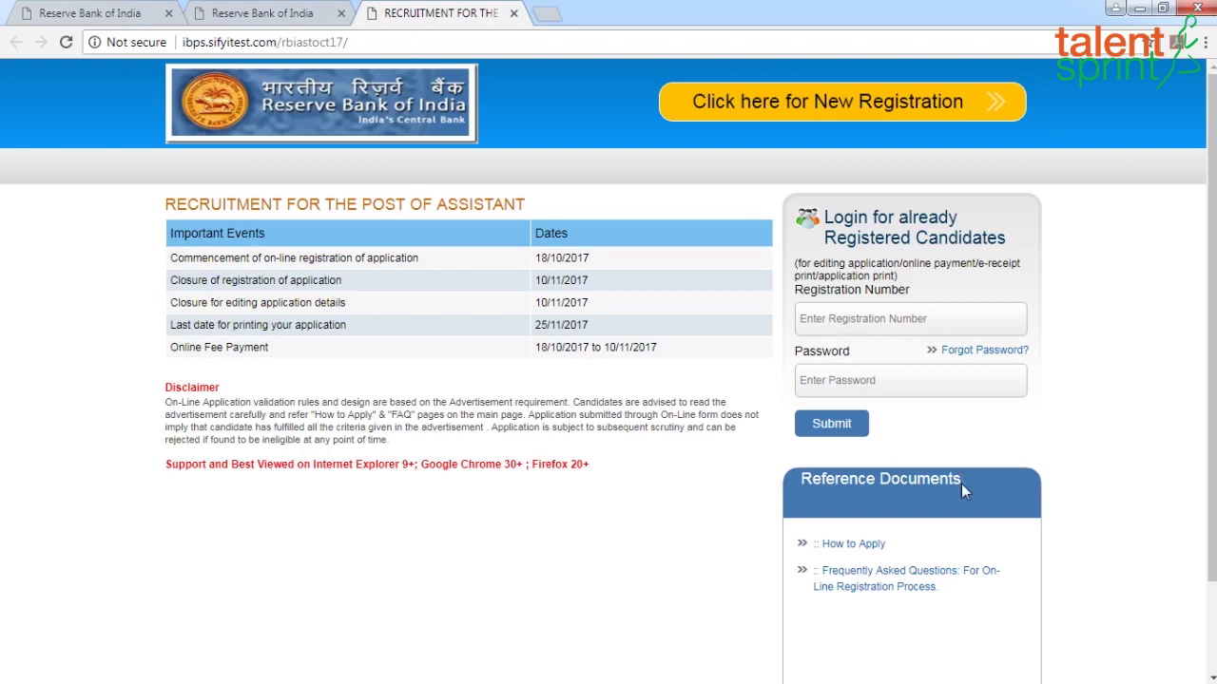
Start a new registration from the IBPS Assistant landing page
scroll(962, 482, down, 2)
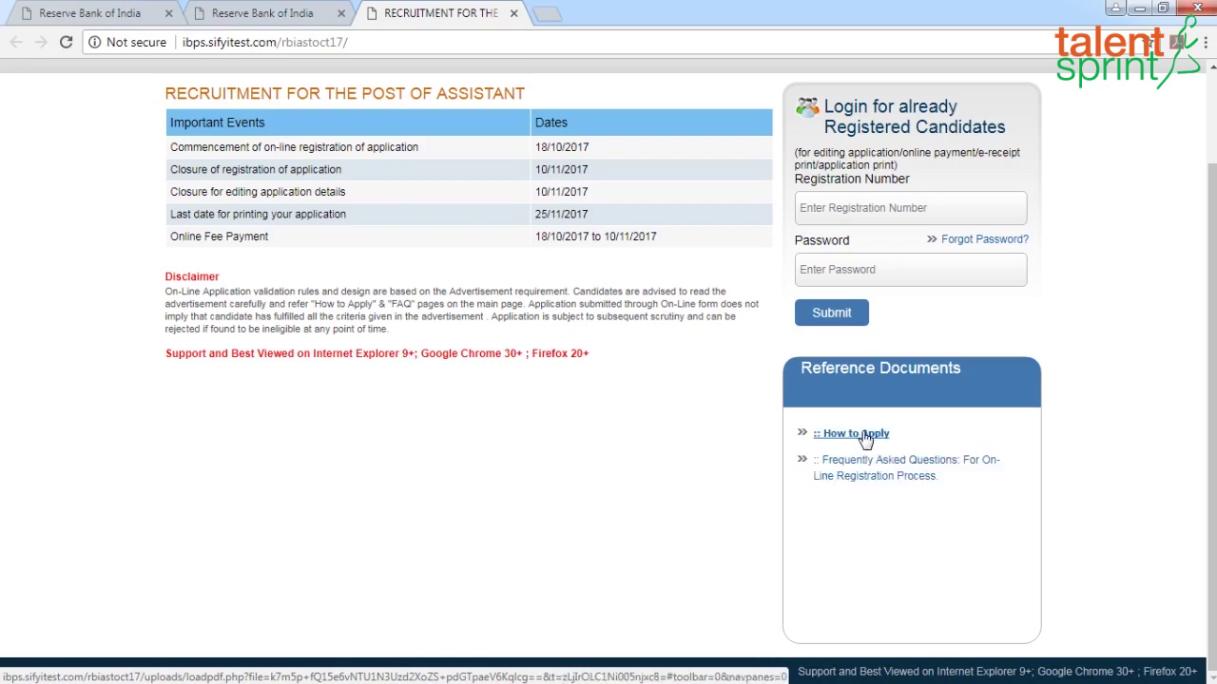
scroll(865, 439, up, 2)
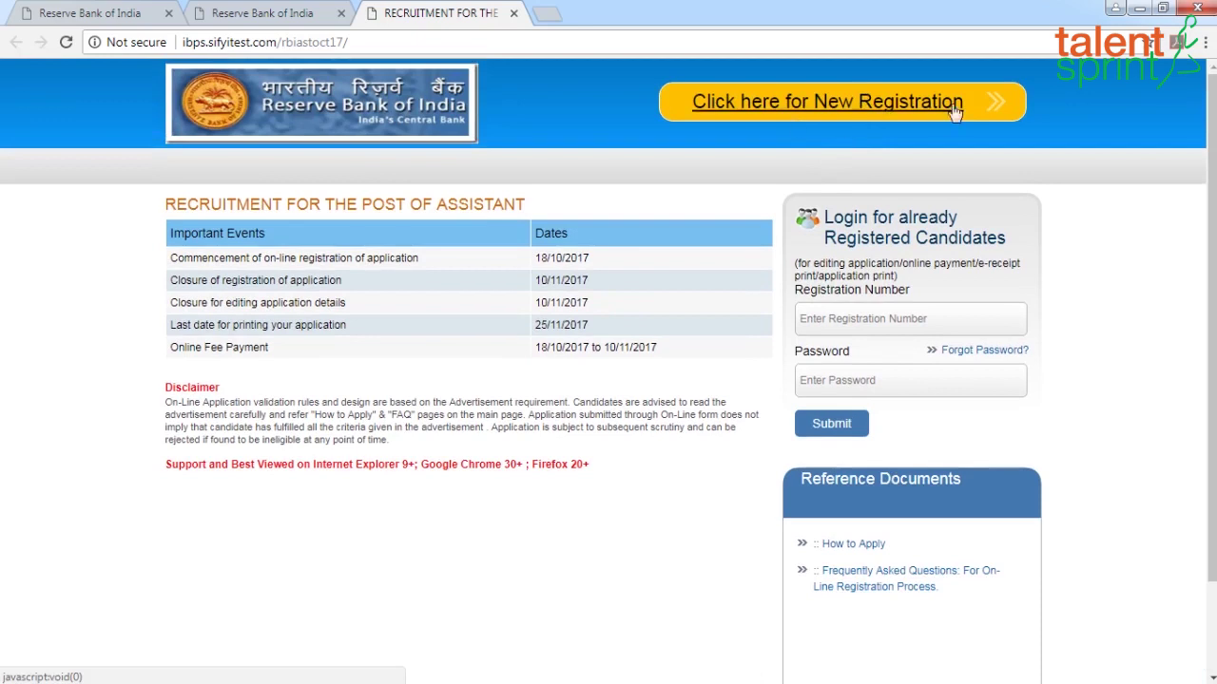
click(830, 109)
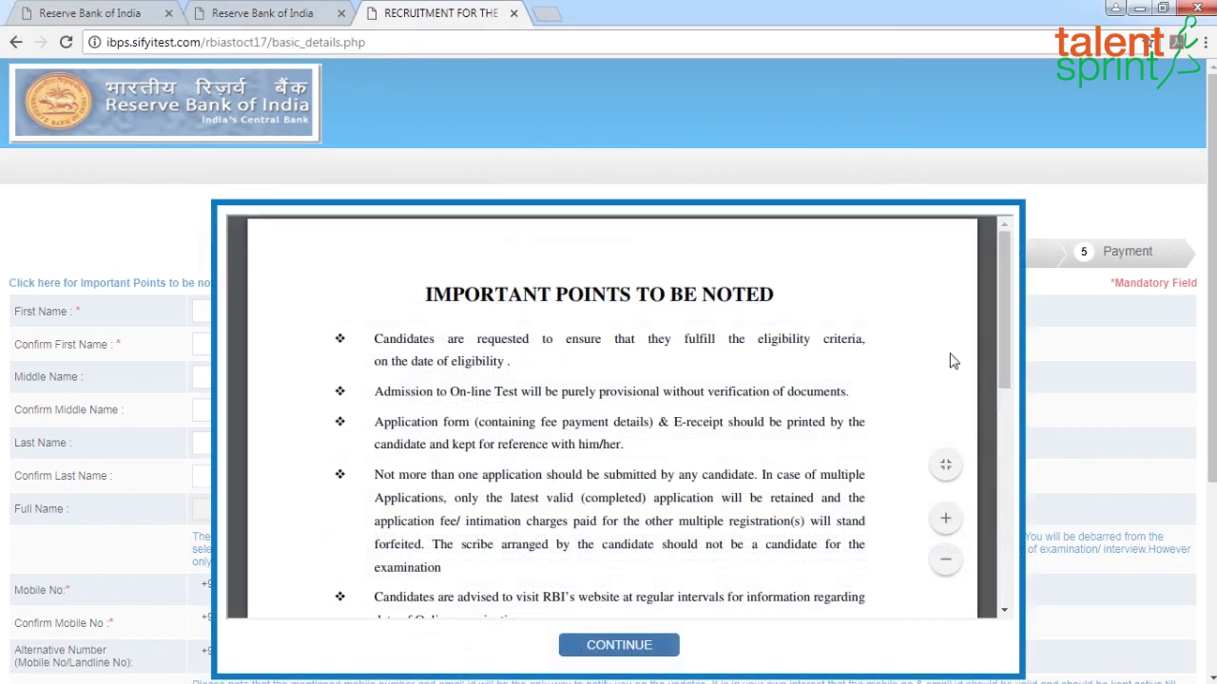
mouse_move(1000, 290)
mouse_down()
mouse_move(1004, 304)
mouse_move(1005, 288)
mouse_up()
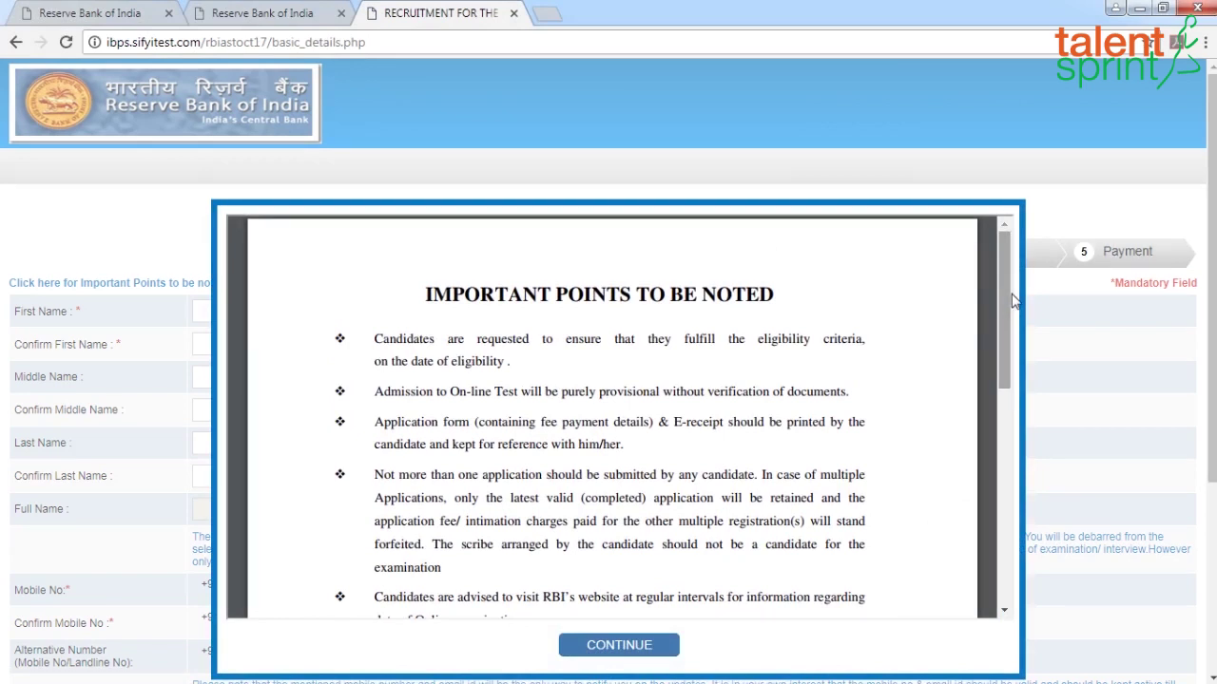
drag(1003, 302, 1017, 352)
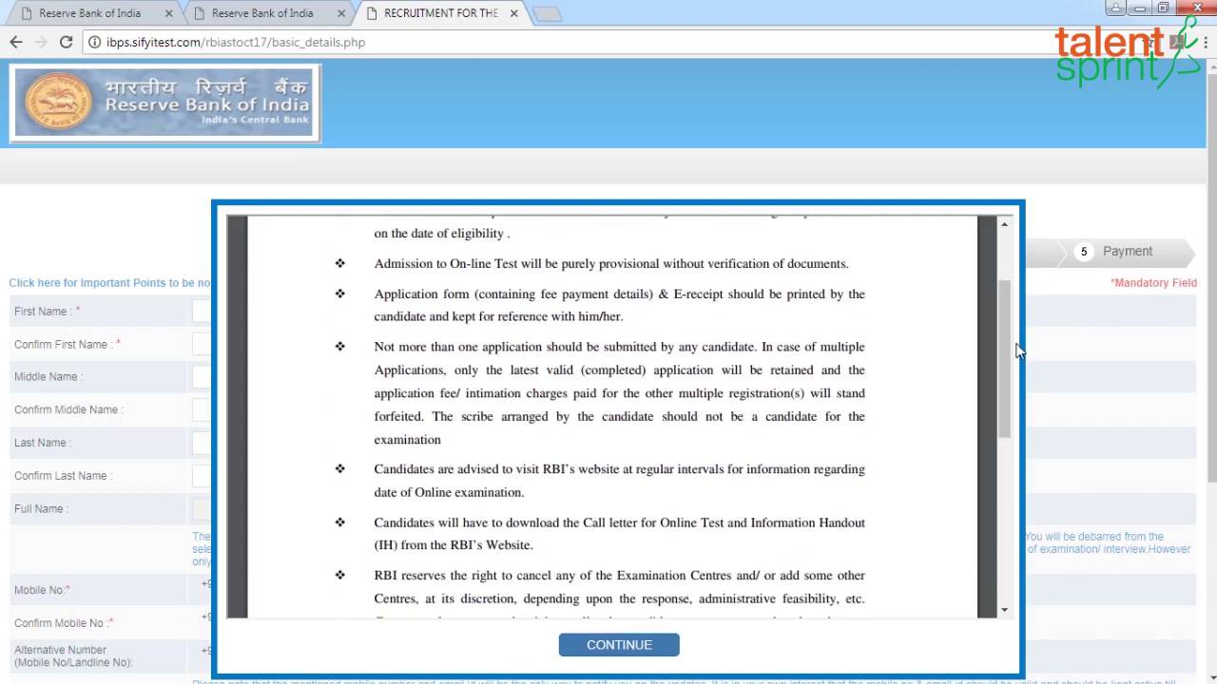
scroll(1015, 353, down, 2)
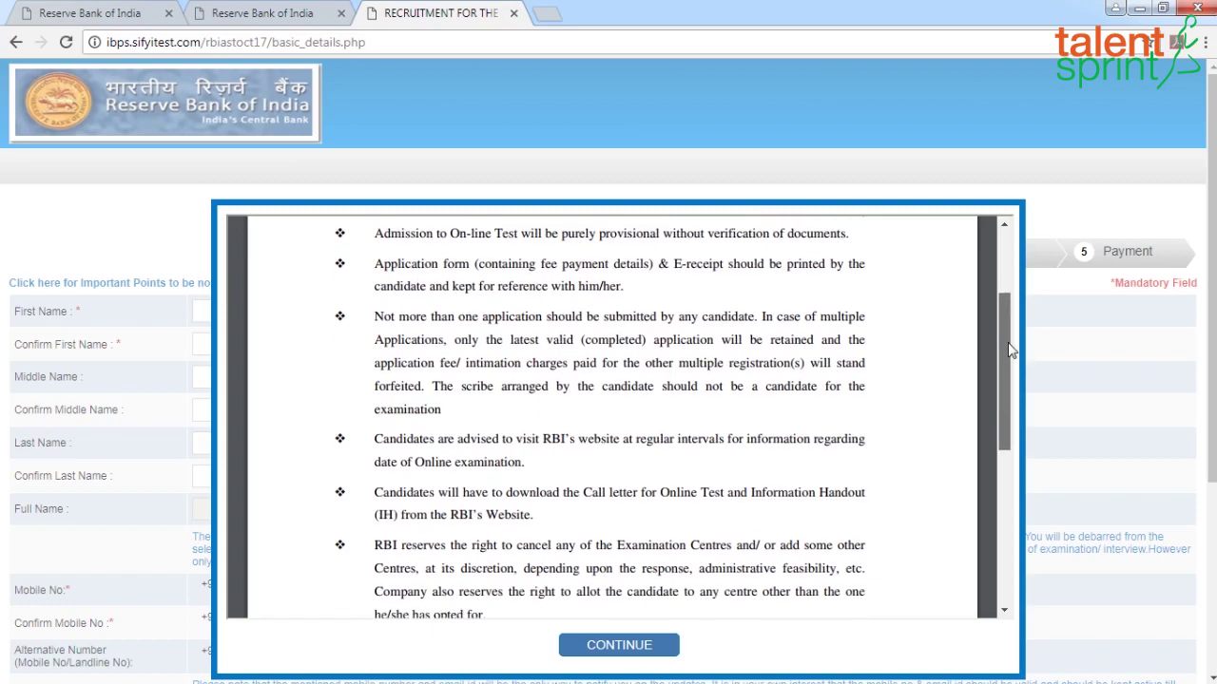
drag(1013, 355, 1033, 454)
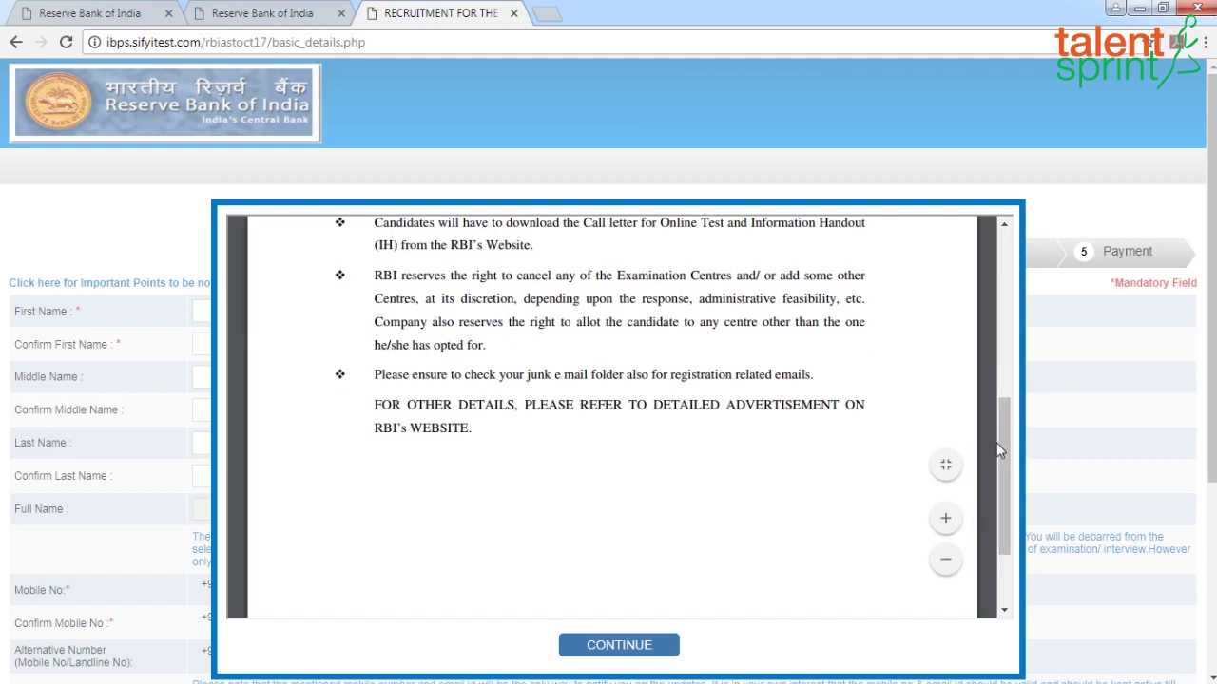
drag(1006, 442, 850, 562)
Dismiss the important-points notice and enter the candidate's first, middle and last names with confirmations
click(616, 650)
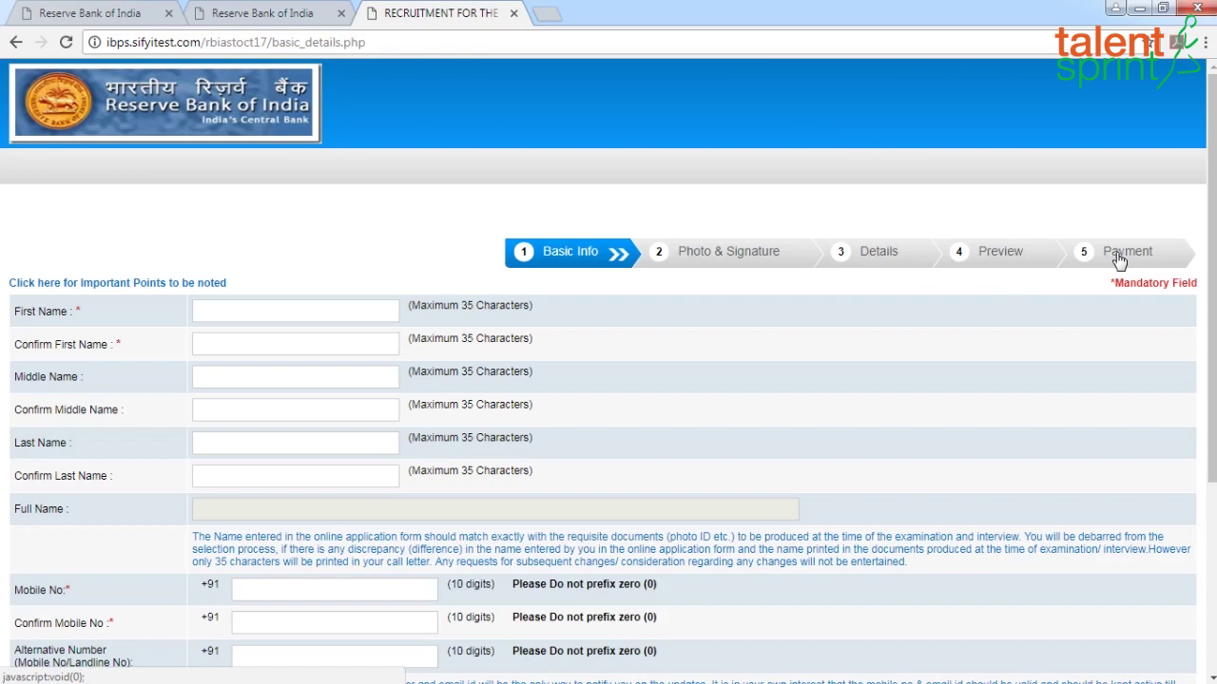
scroll(353, 332, down, 2)
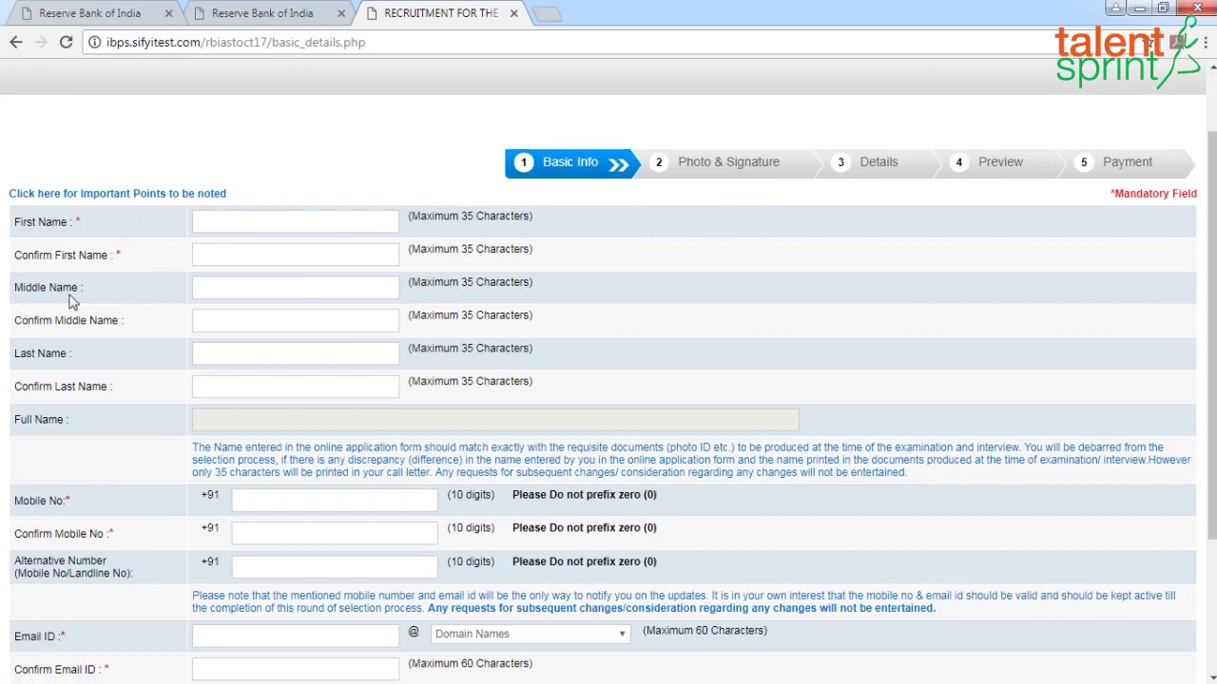
click(233, 221)
key(Tab)
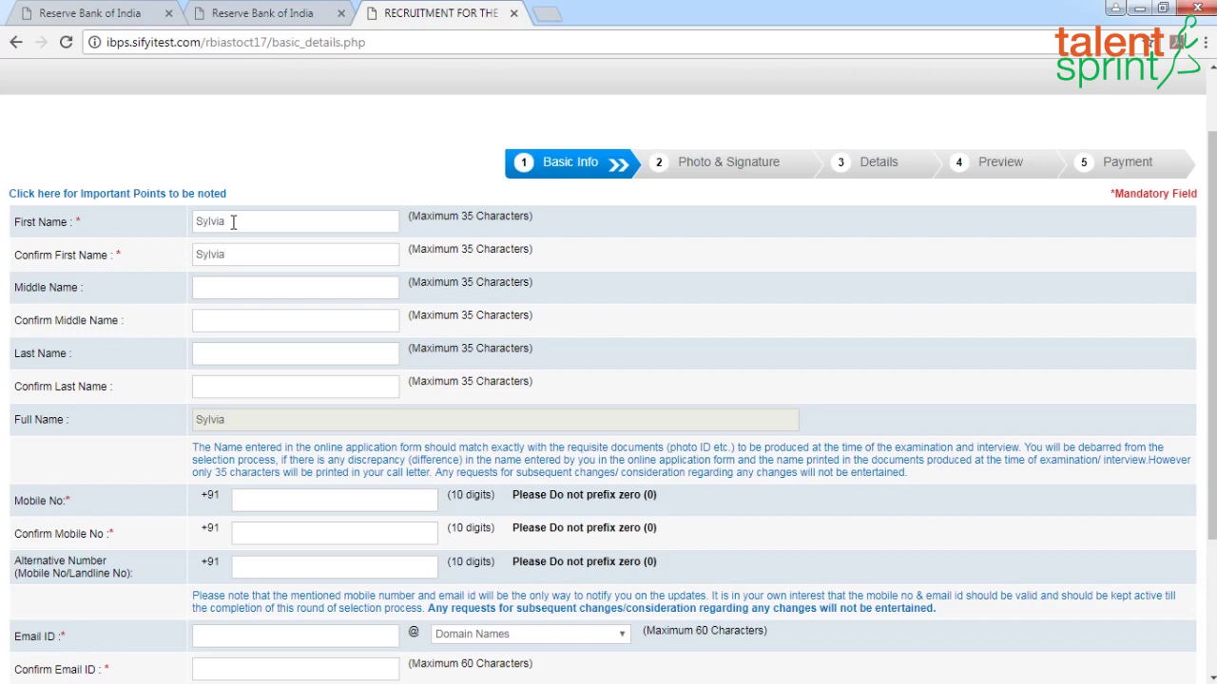
key(Tab)
key(Tab)
key(Tab)
text(Ninan)
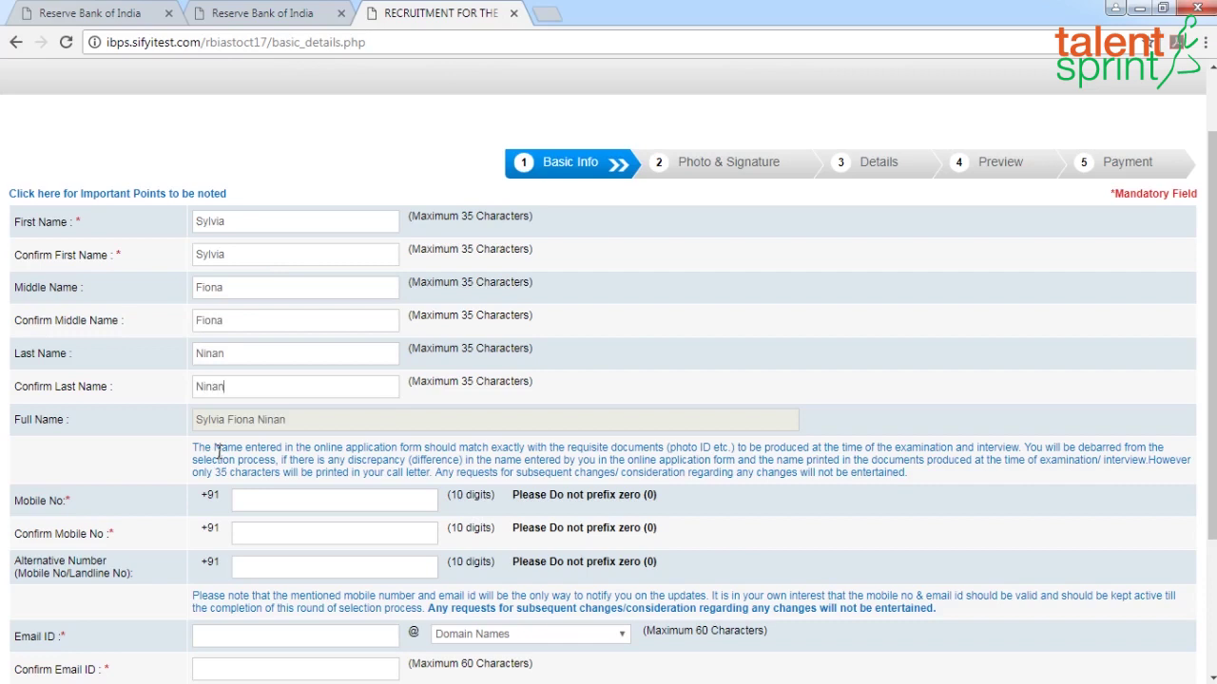
Enter the candidate's mobile number, its confirmation and an alternative contact number
scroll(243, 448, down, 1)
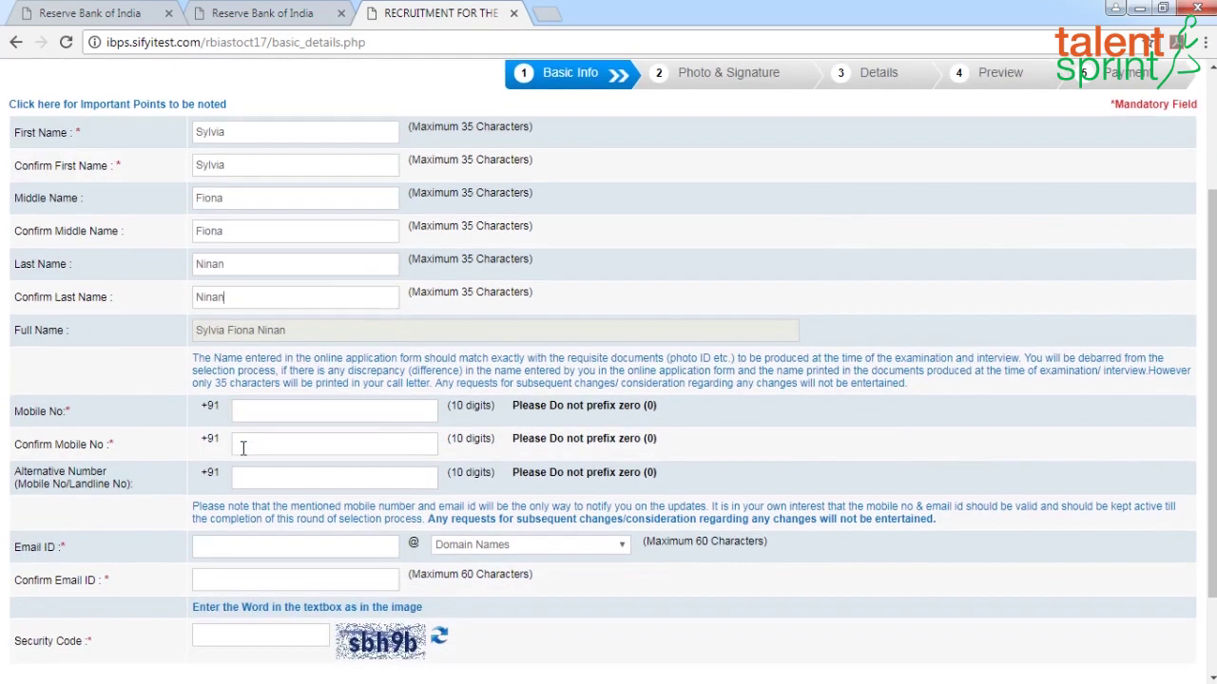
click(260, 415)
click(286, 444)
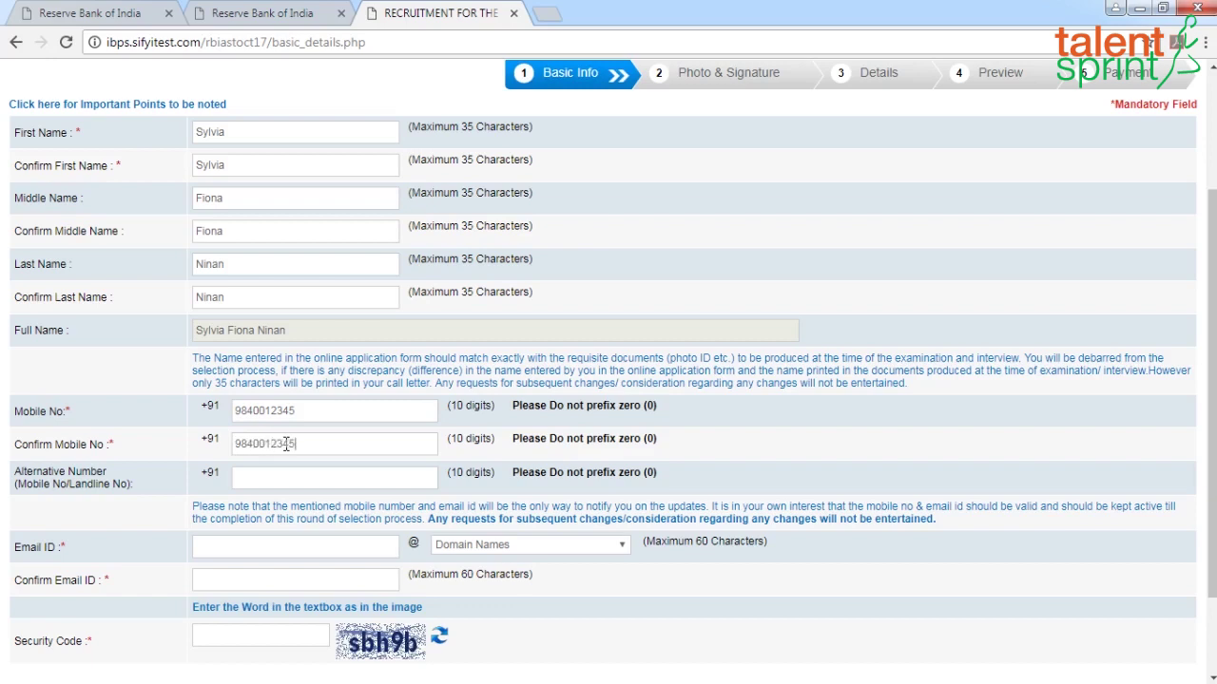
click(288, 480)
Enter the candidate's e-mail ID with gmail.com domain, confirm it, and fill the security code
scroll(371, 499, down, 3)
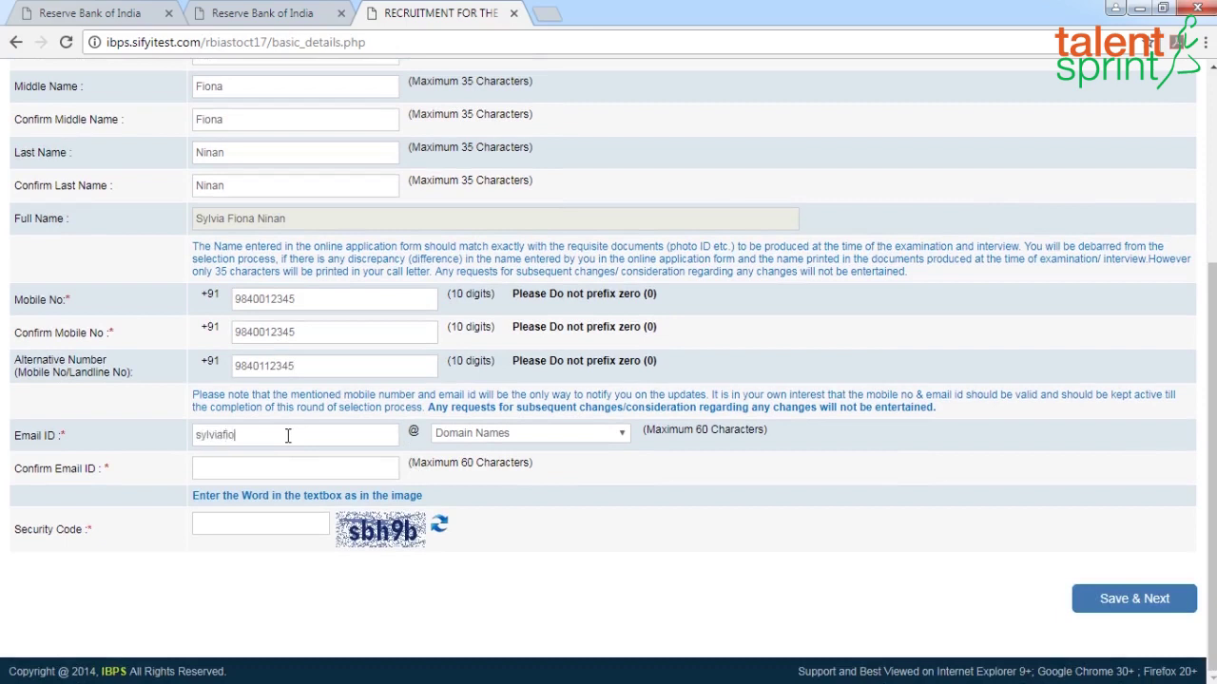
click(622, 436)
click(466, 479)
click(353, 471)
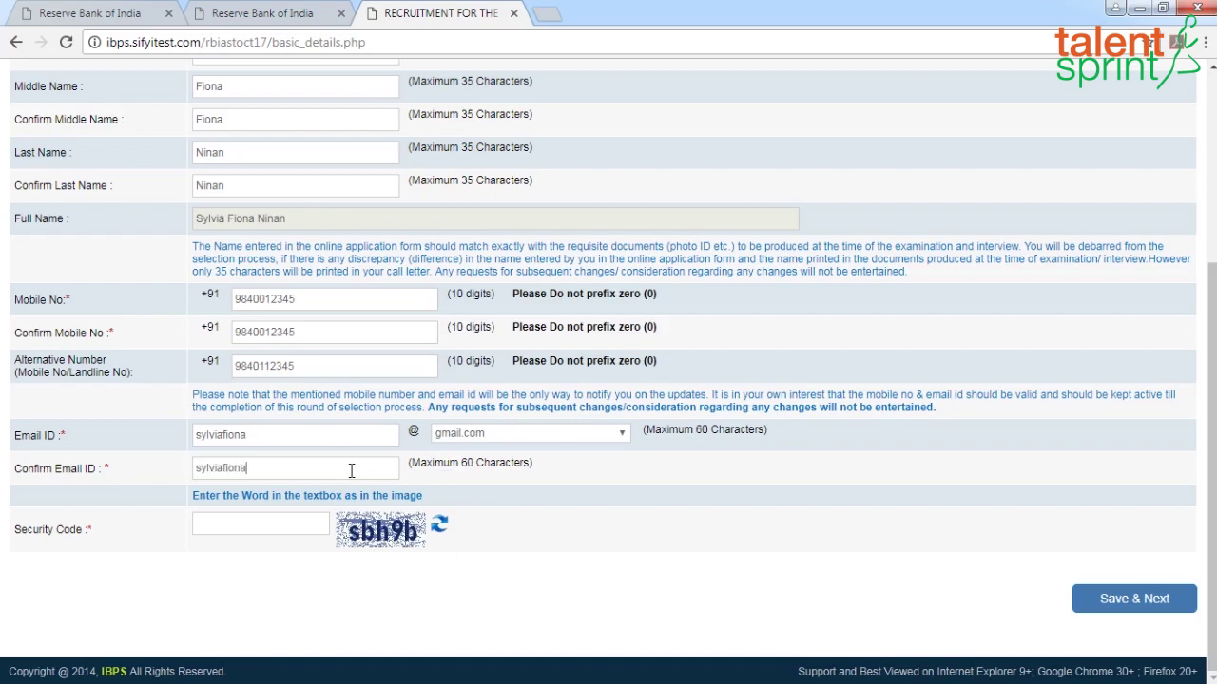
click(265, 524)
scroll(538, 503, up, 5)
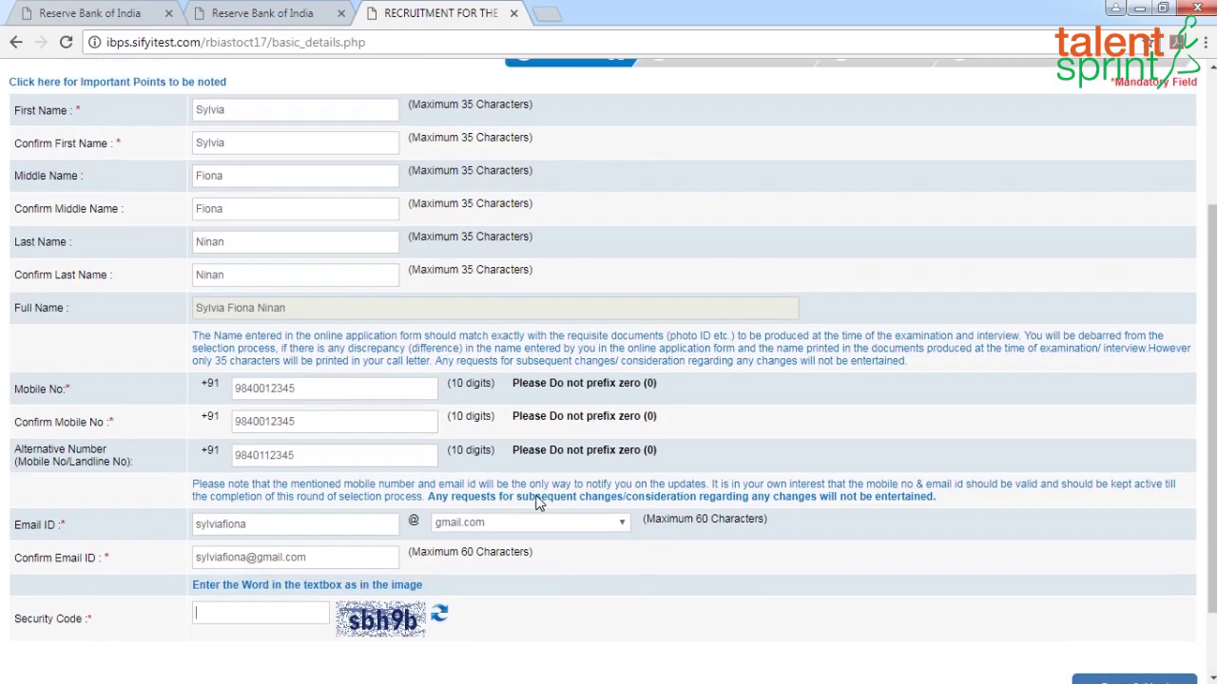
scroll(473, 432, down, 3)
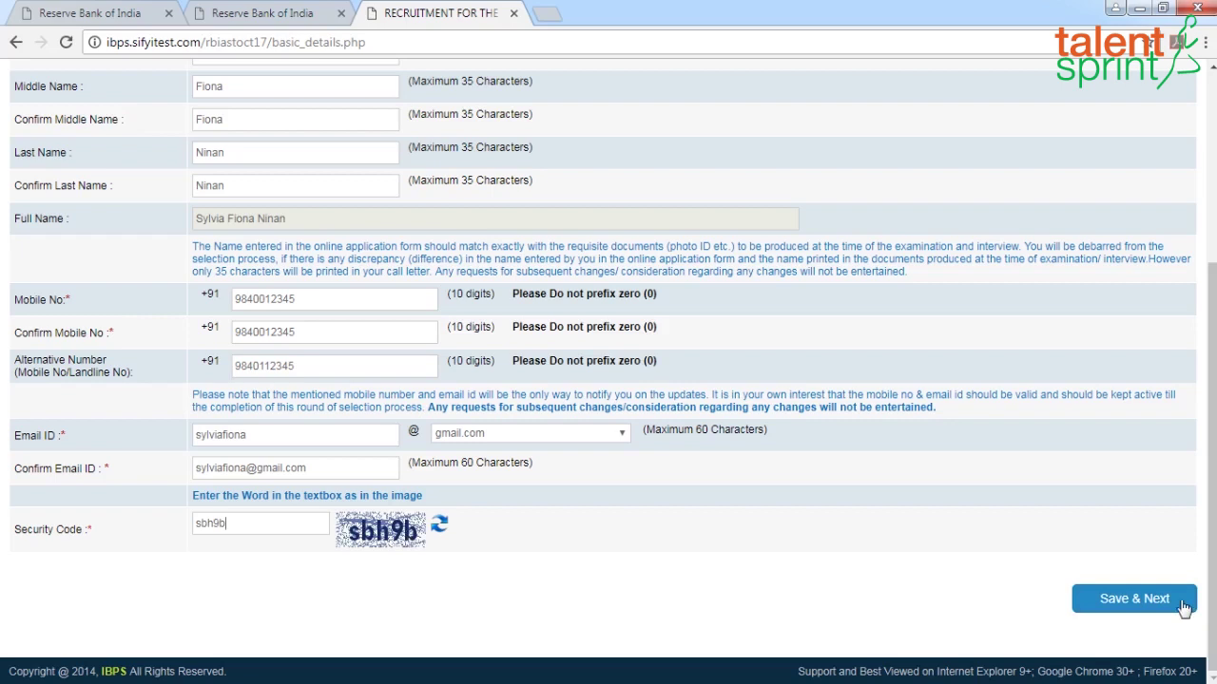
Save the Basic Info with Save & Next and confirm the details are correct
click(1154, 603)
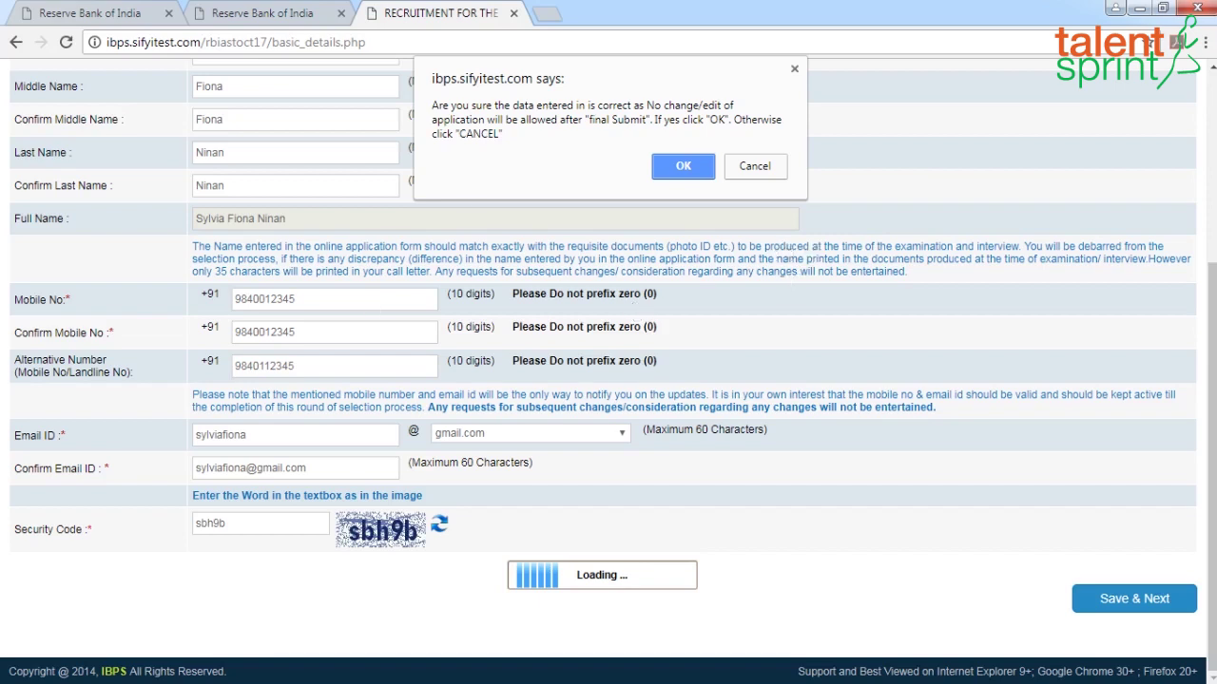
click(684, 168)
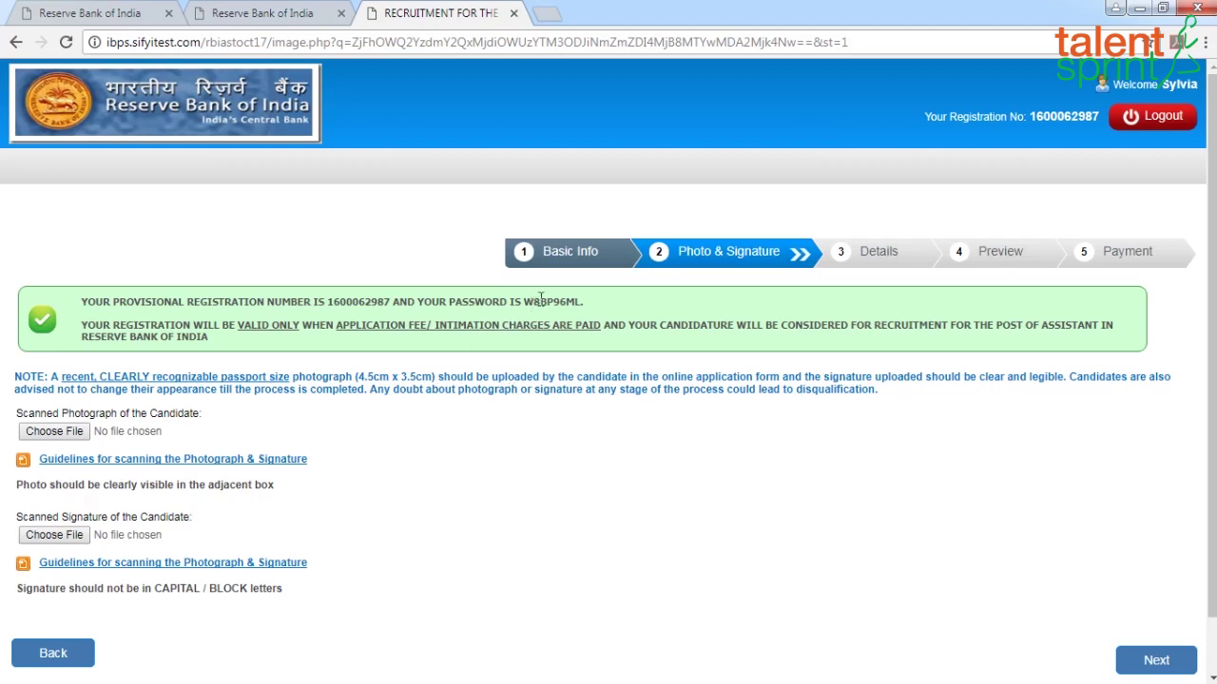
Note the provisional registration number and password, then upload the photograph from the Desktop
drag(330, 298, 392, 301)
drag(522, 301, 584, 337)
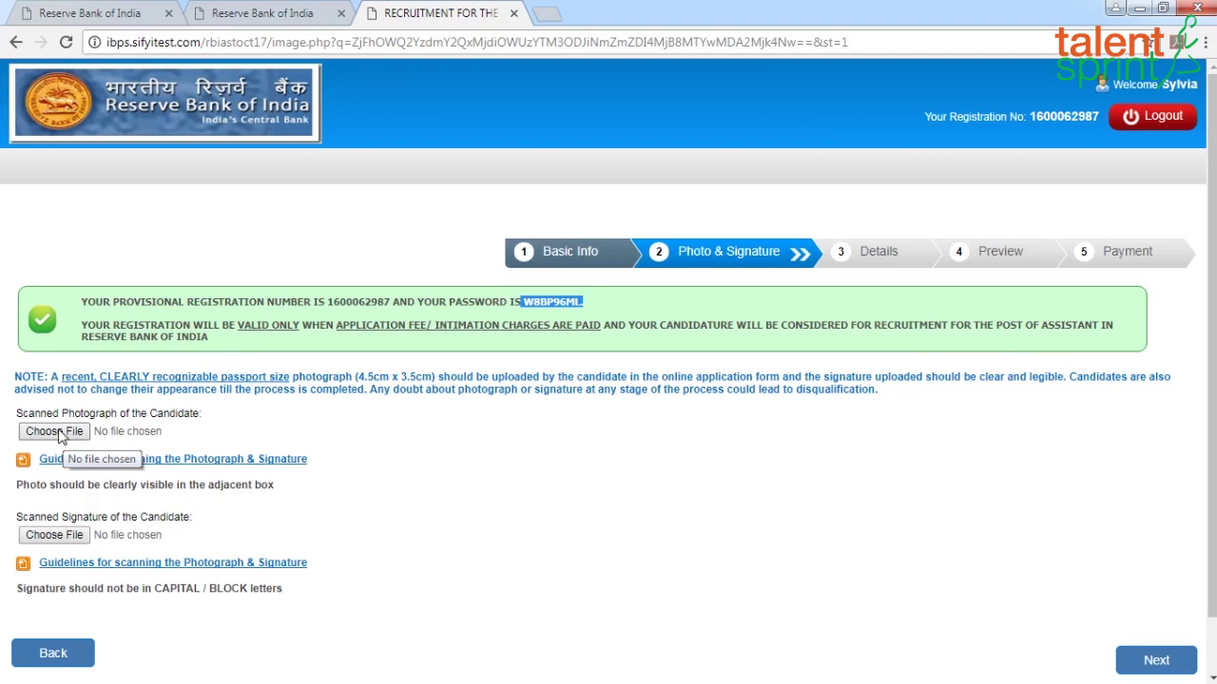
click(59, 432)
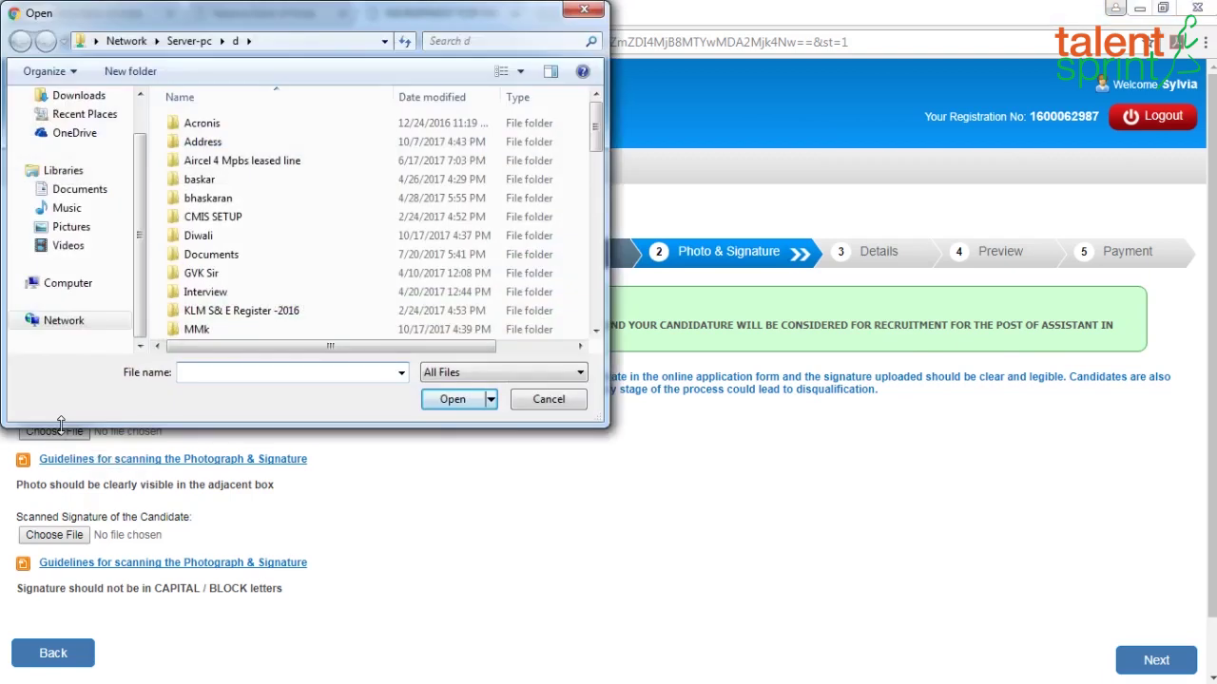
scroll(90, 128, up, 2)
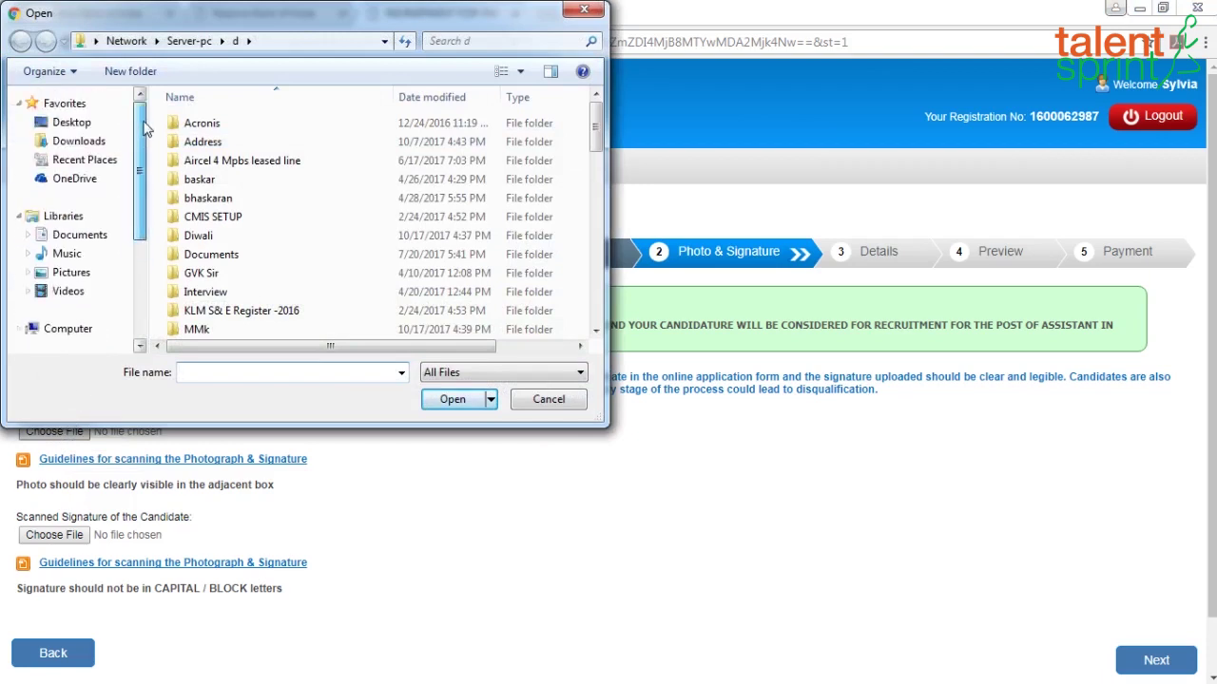
click(78, 123)
scroll(78, 128, down, 3)
drag(597, 133, 598, 285)
click(240, 280)
click(458, 403)
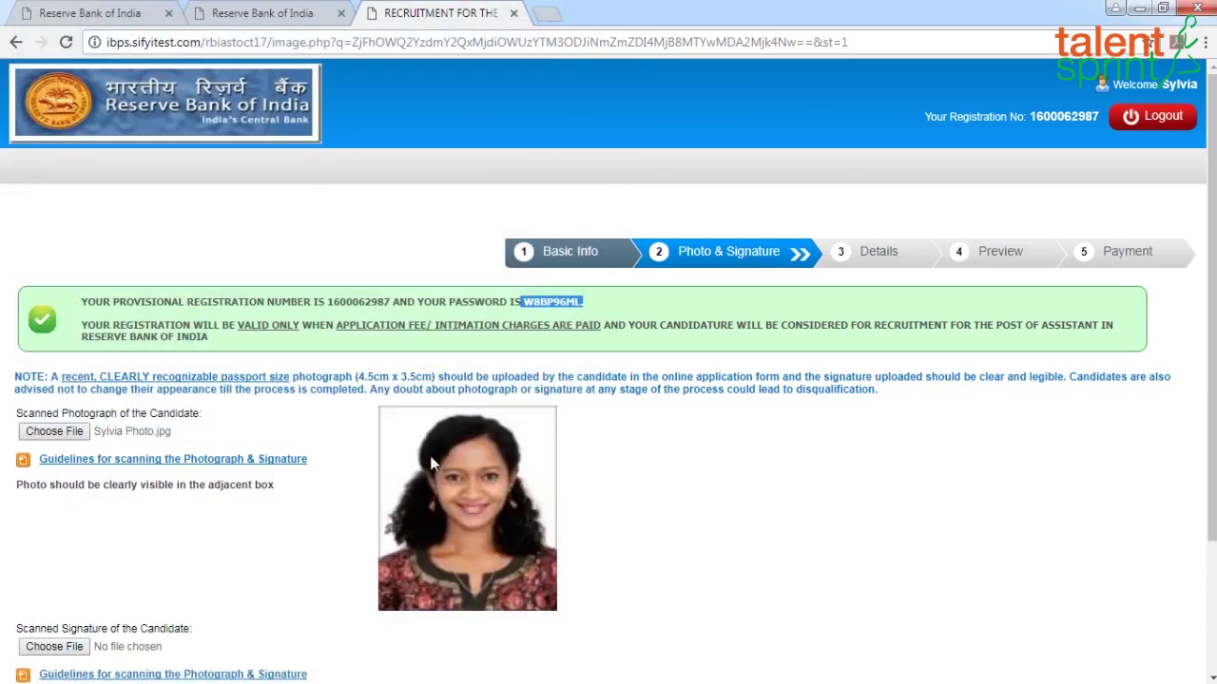
Upload Sign.jpg as the signature and continue to the Details step
scroll(337, 530, down, 2)
click(54, 473)
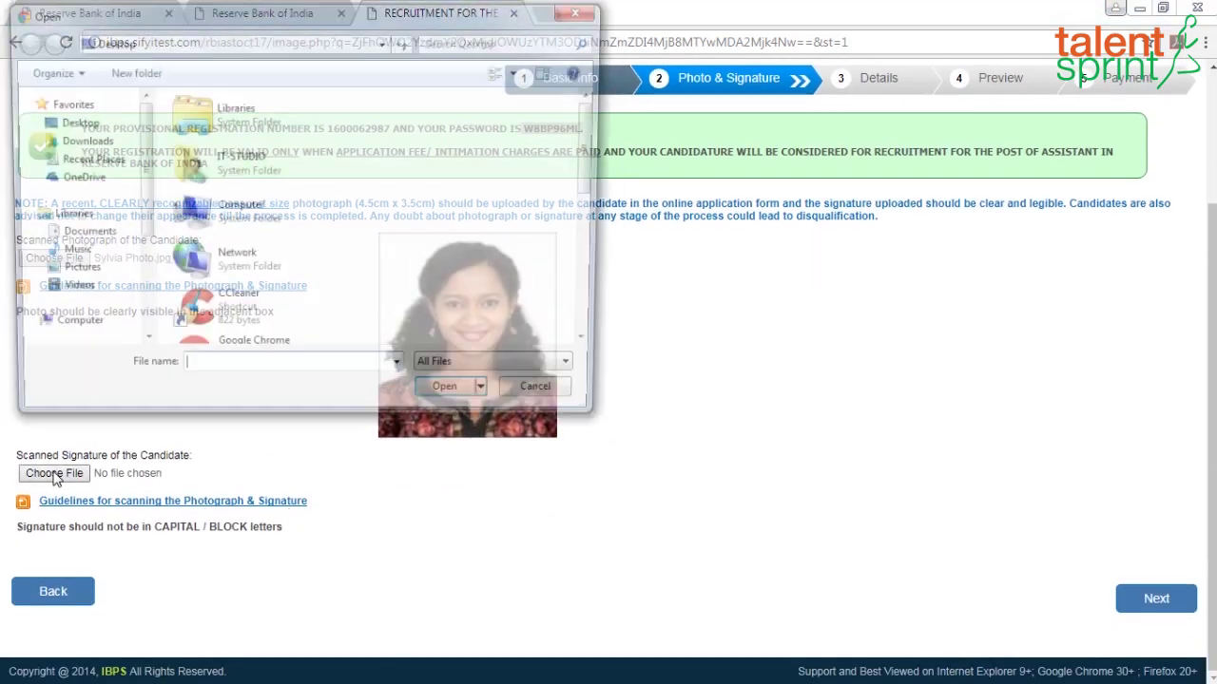
drag(595, 145, 604, 272)
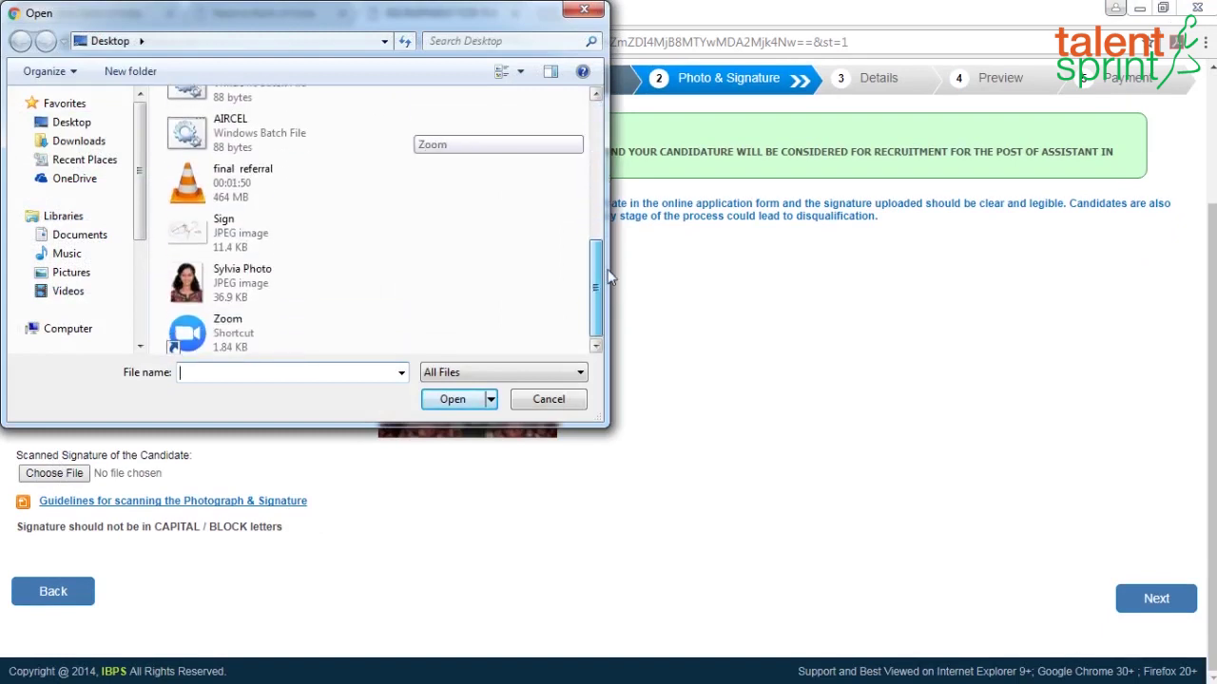
click(228, 249)
click(444, 400)
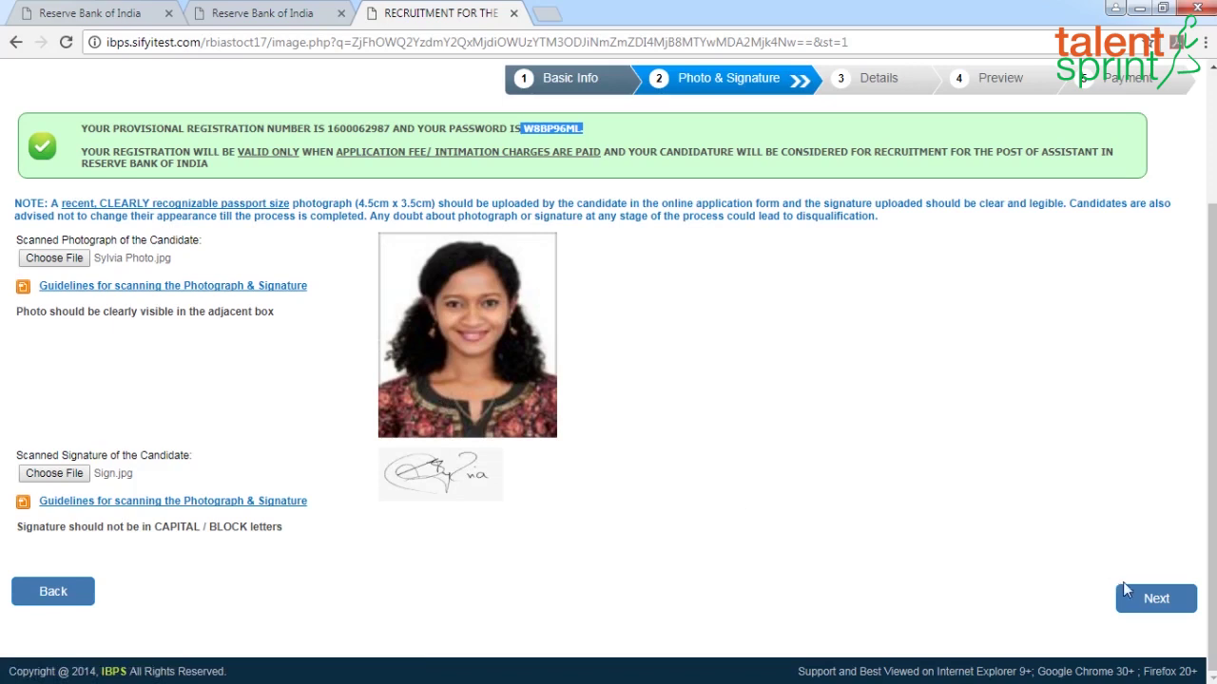
click(1163, 602)
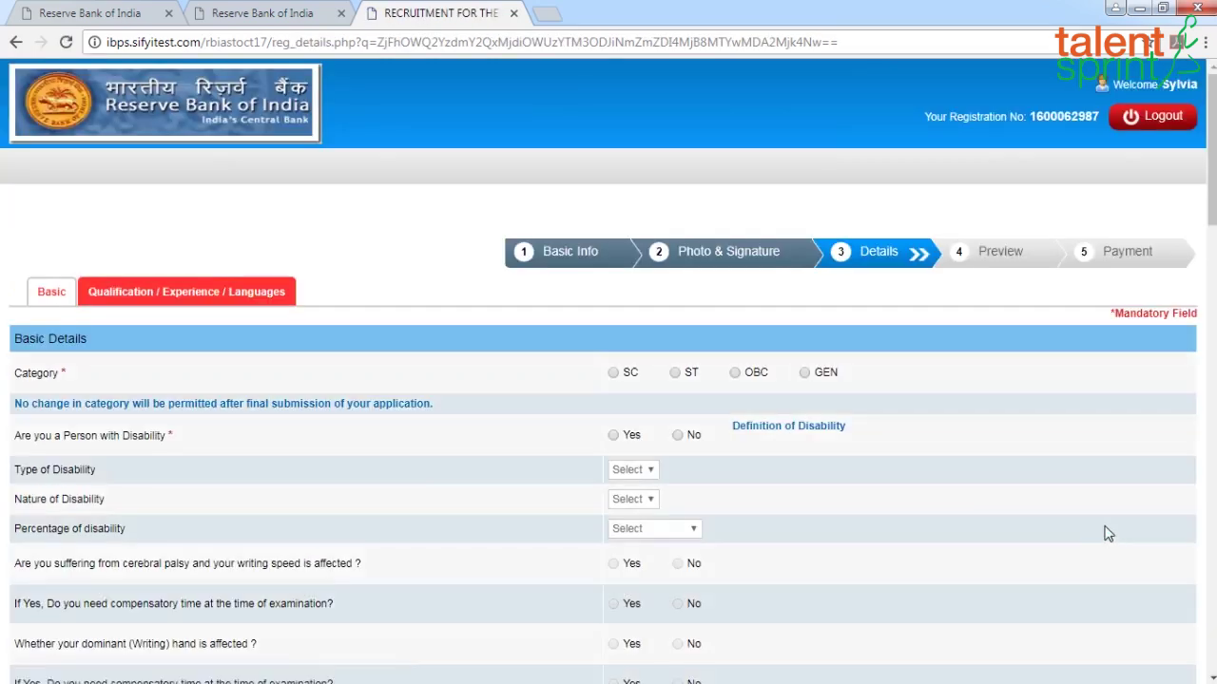
Choose GEN category, acknowledge the alert, and answer No to disability and ex-serviceman
scroll(1097, 514, down, 1)
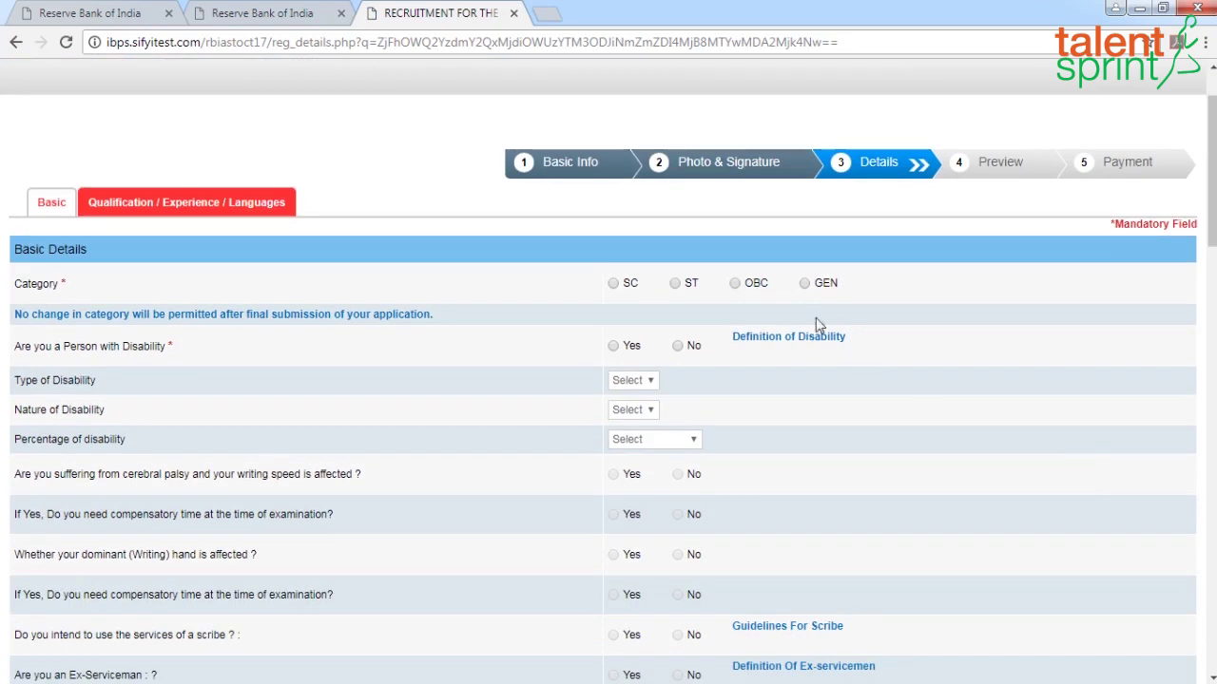
click(804, 285)
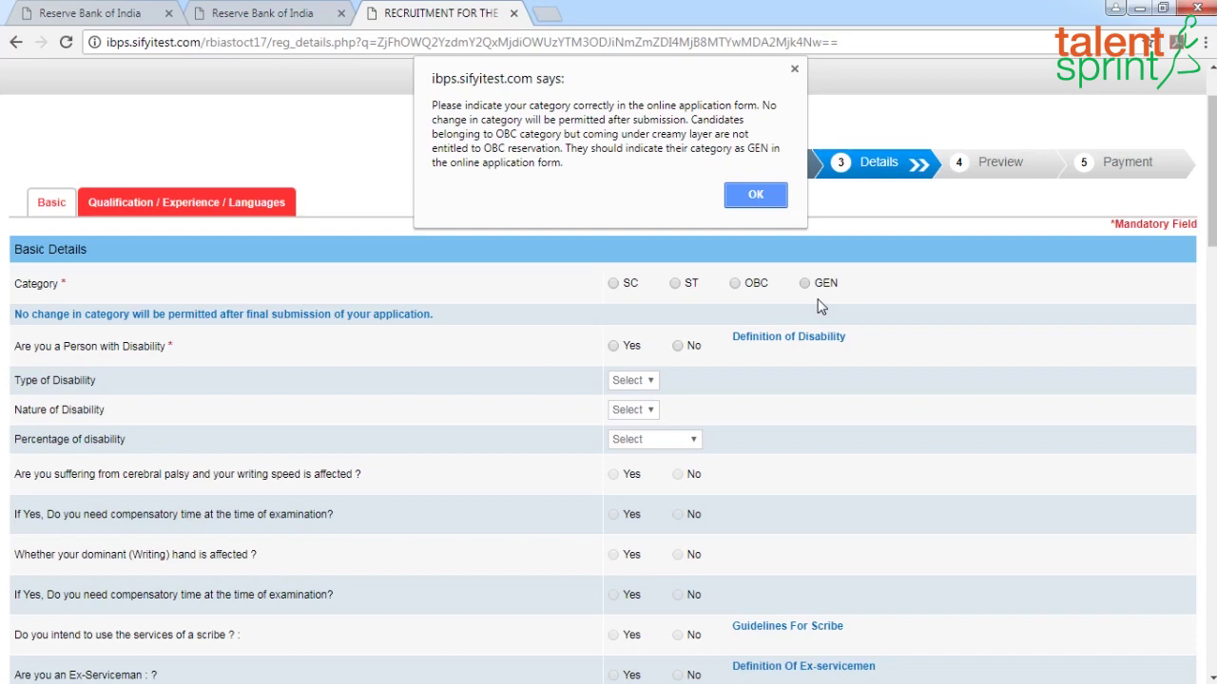
click(754, 195)
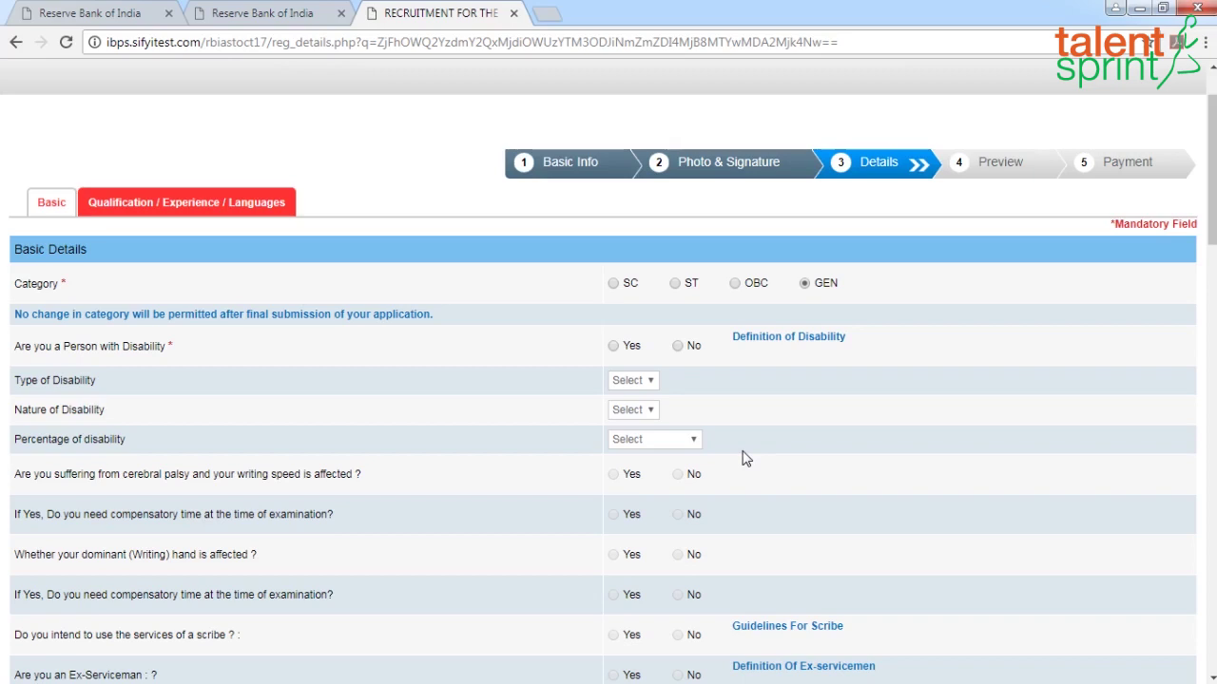
click(678, 346)
scroll(966, 552, down, 1)
scroll(920, 501, down, 2)
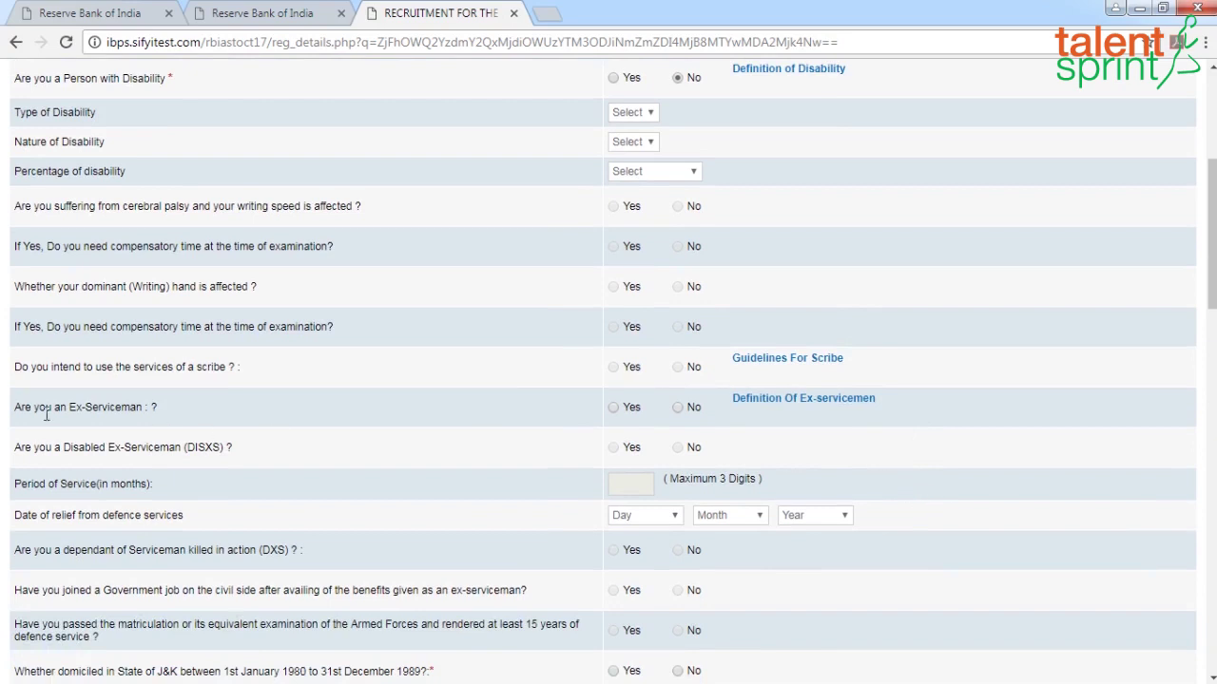
click(678, 408)
Answer No to J&K domicile, widows relaxation and the current RBI staff questions
scroll(692, 470, down, 1)
scroll(691, 466, down, 1)
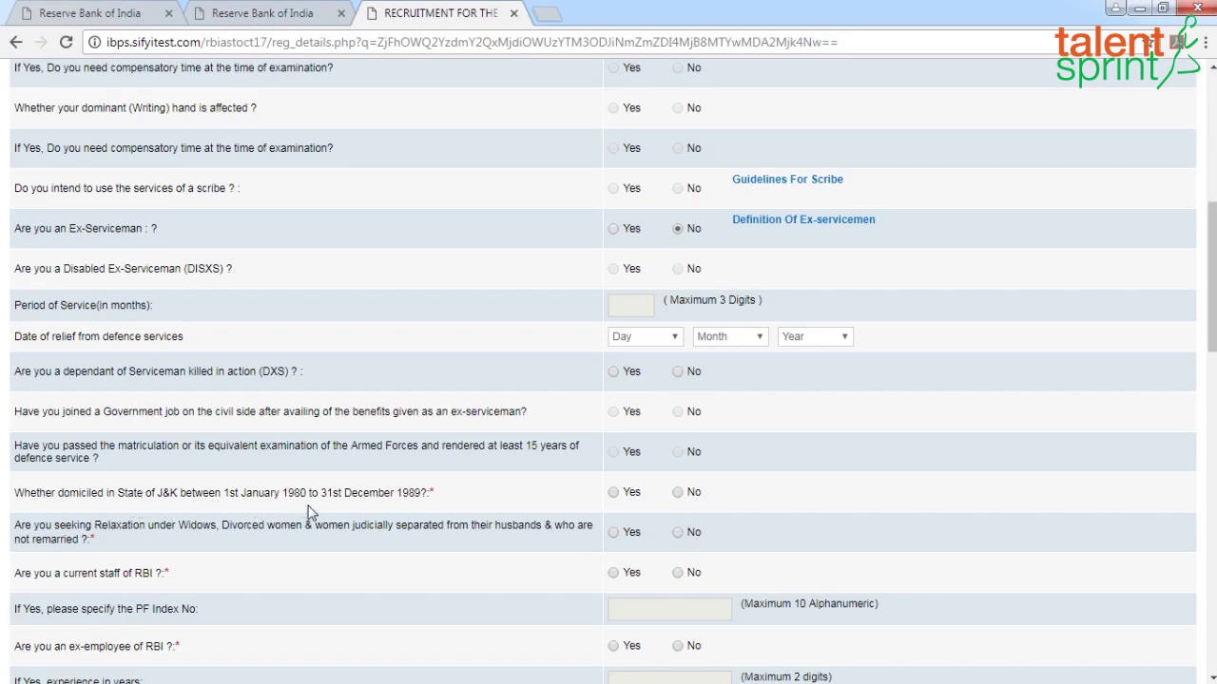
click(678, 493)
scroll(738, 518, down, 1)
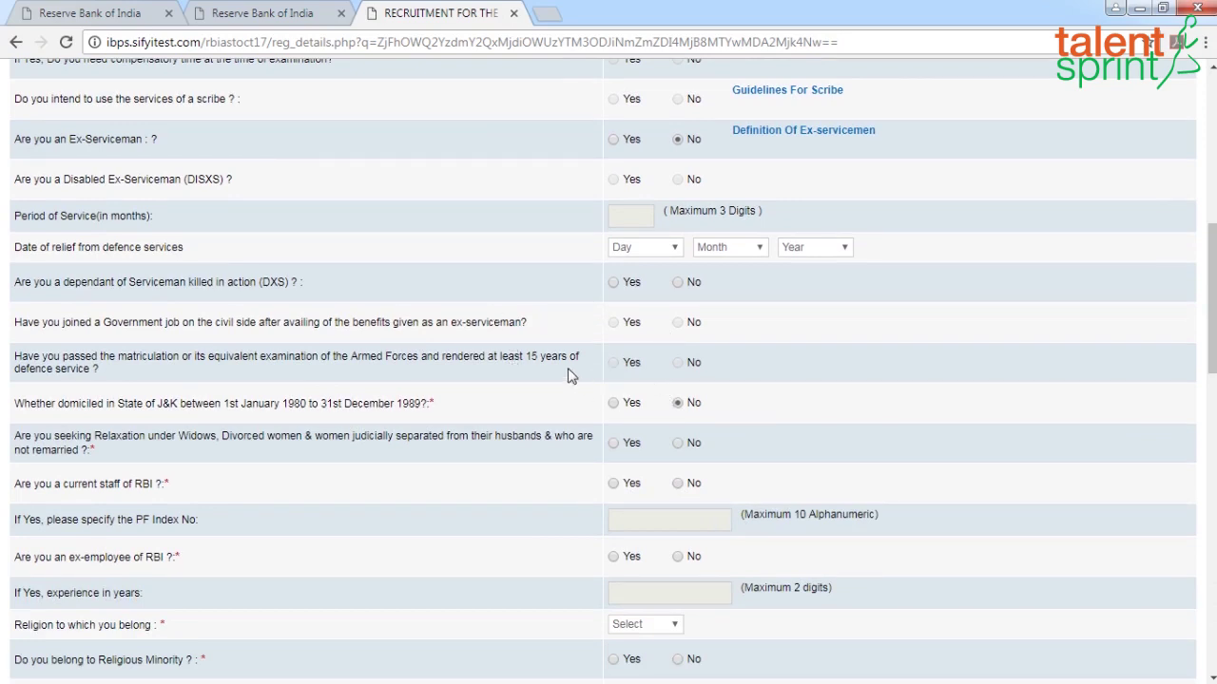
scroll(562, 498, down, 1)
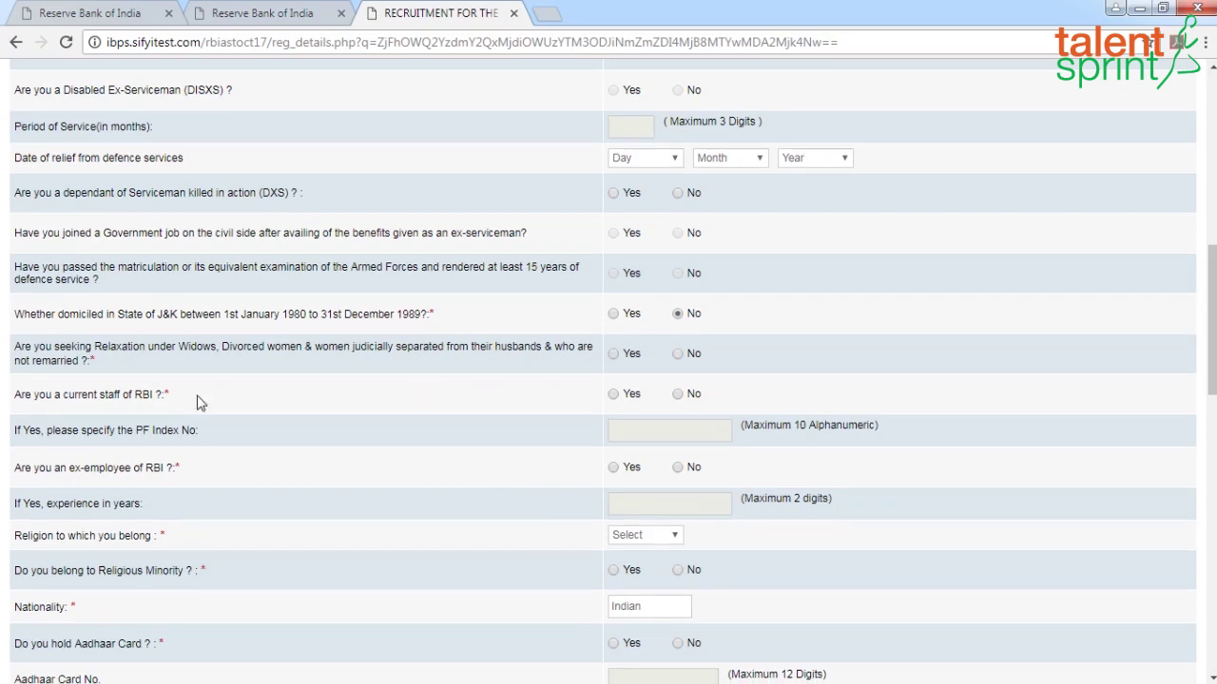
click(678, 354)
scroll(781, 405, down, 1)
key(Tab)
key(Down)
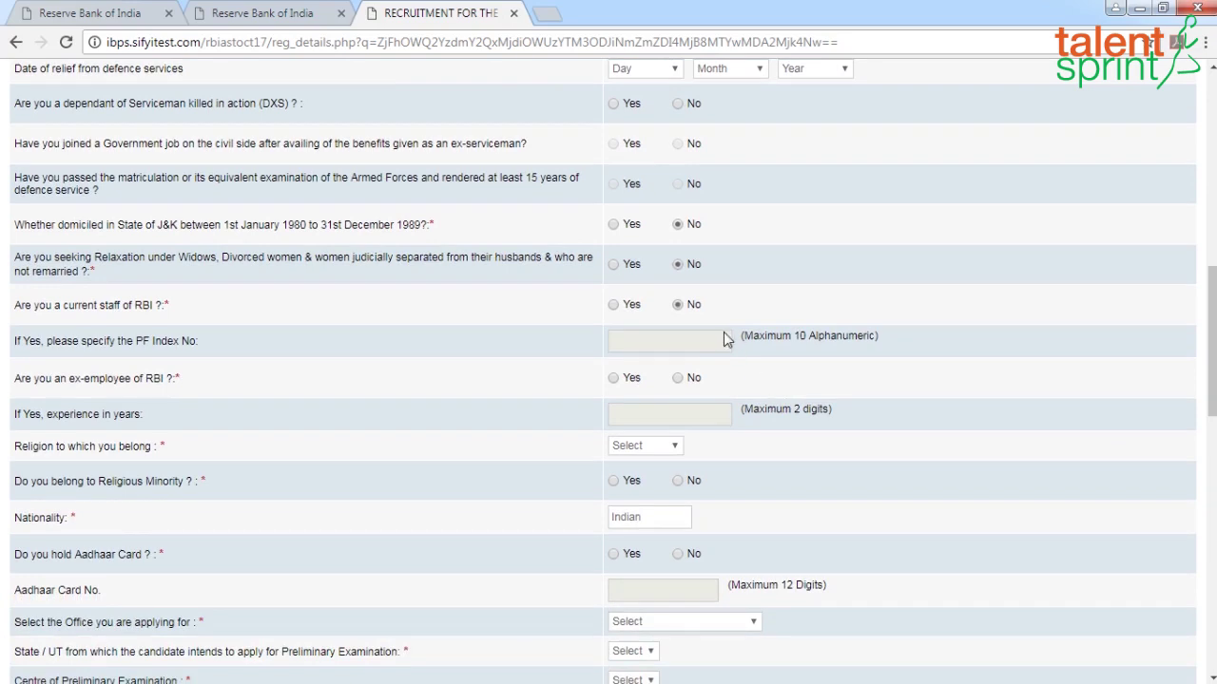
scroll(123, 432, down, 1)
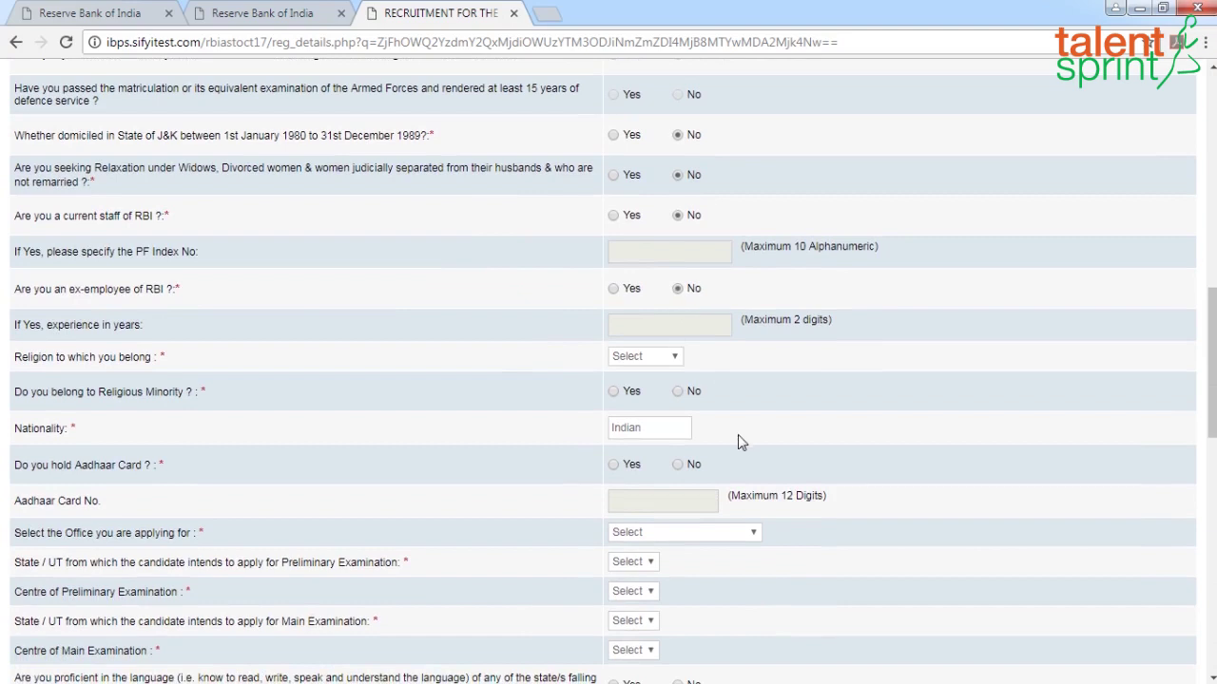
Set religion to Christian, Aadhaar to No, and the applied office to Chennai
click(676, 359)
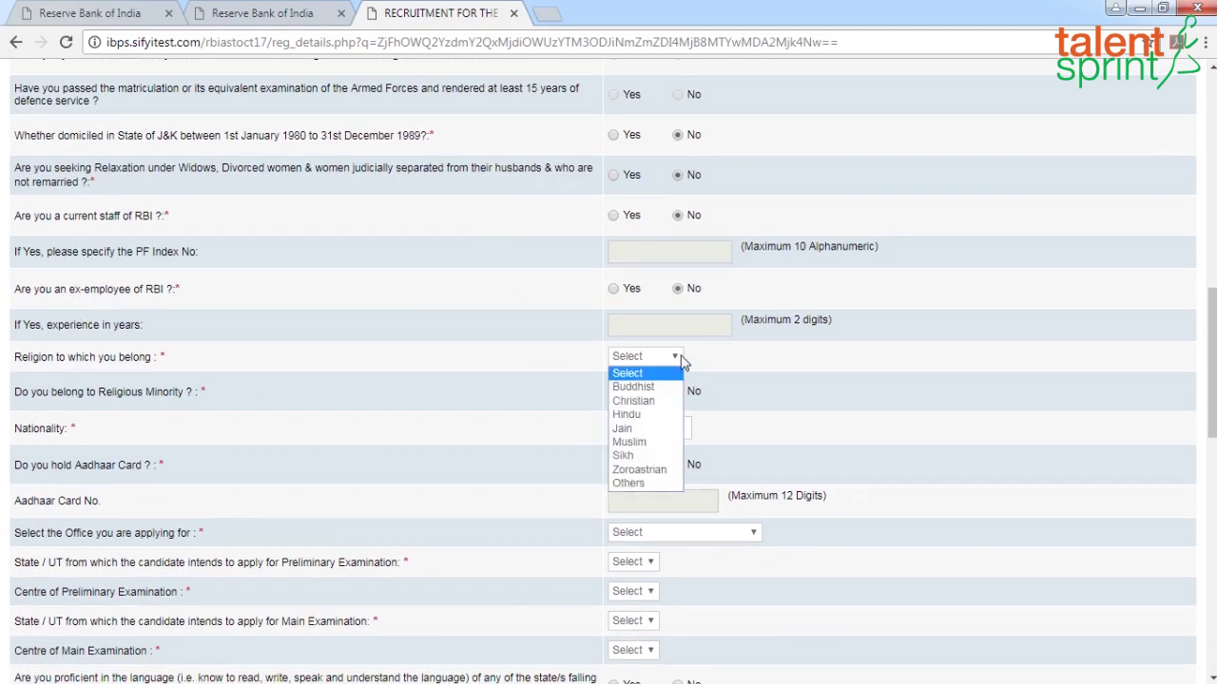
click(636, 401)
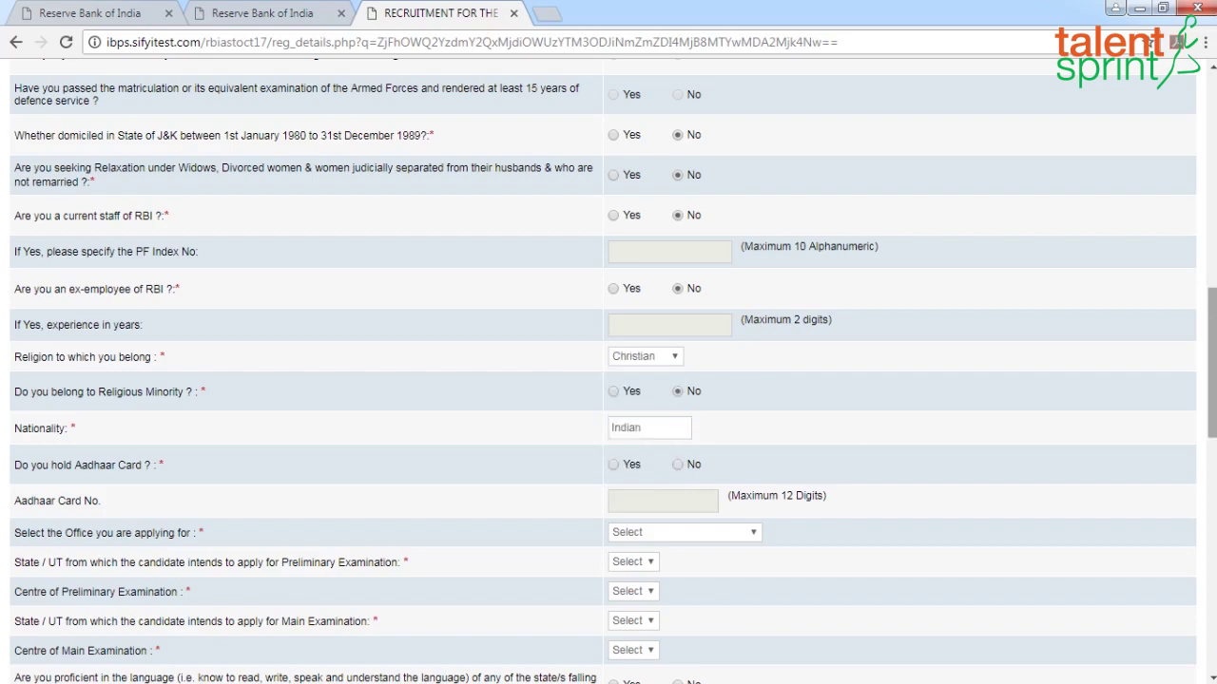
drag(1212, 328, 1212, 374)
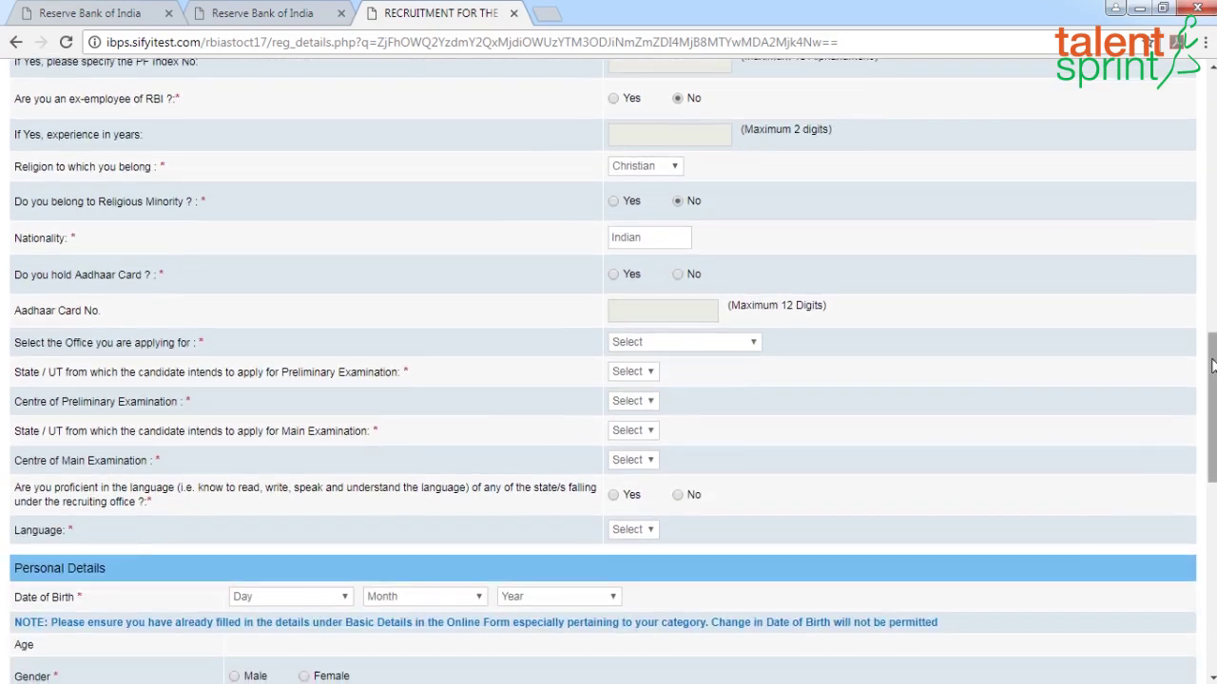
click(678, 276)
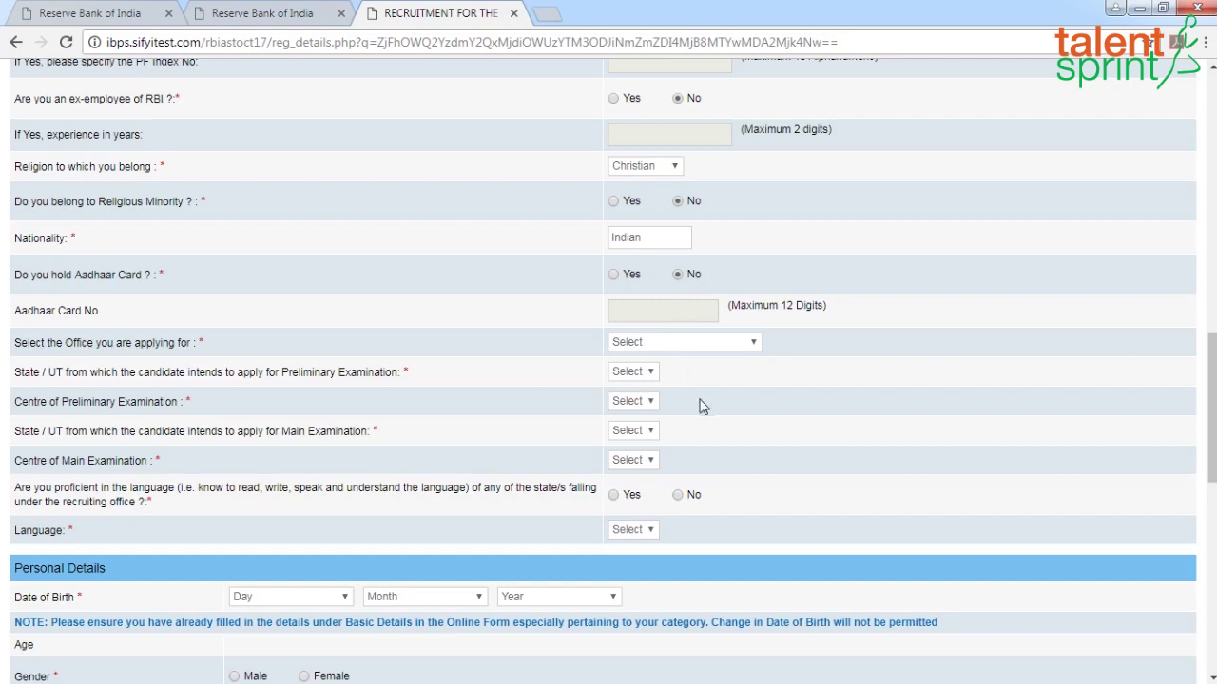
scroll(703, 406, down, 1)
click(752, 254)
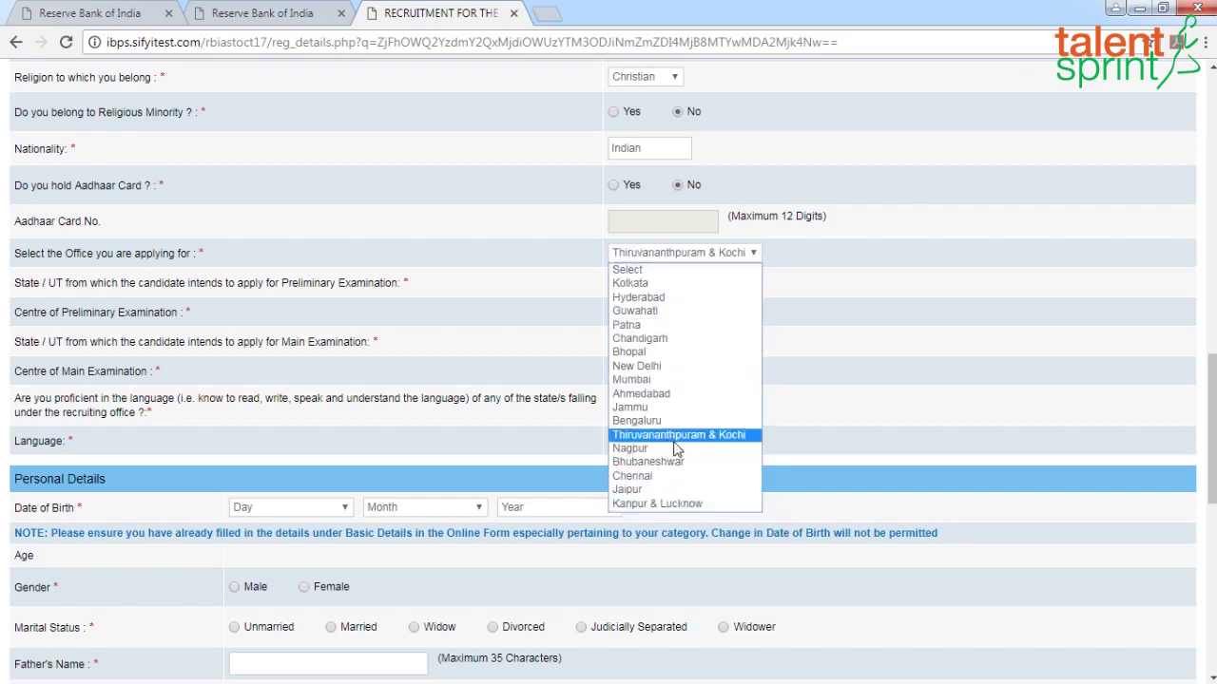
key(c)
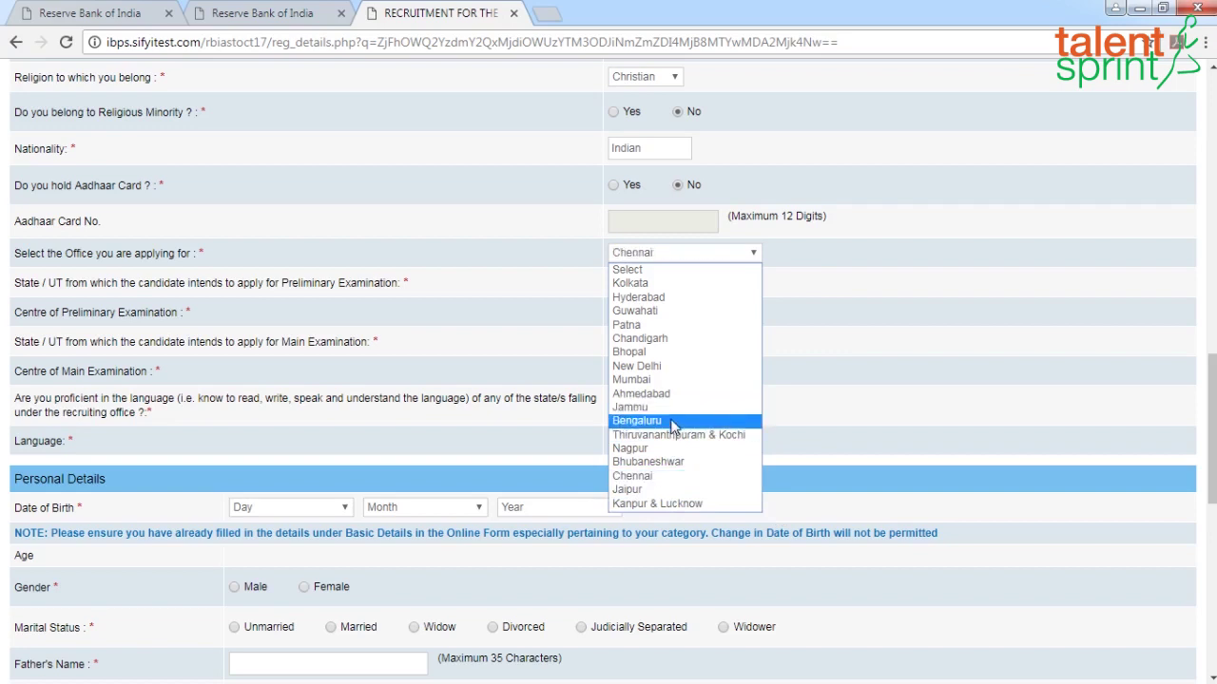
click(660, 476)
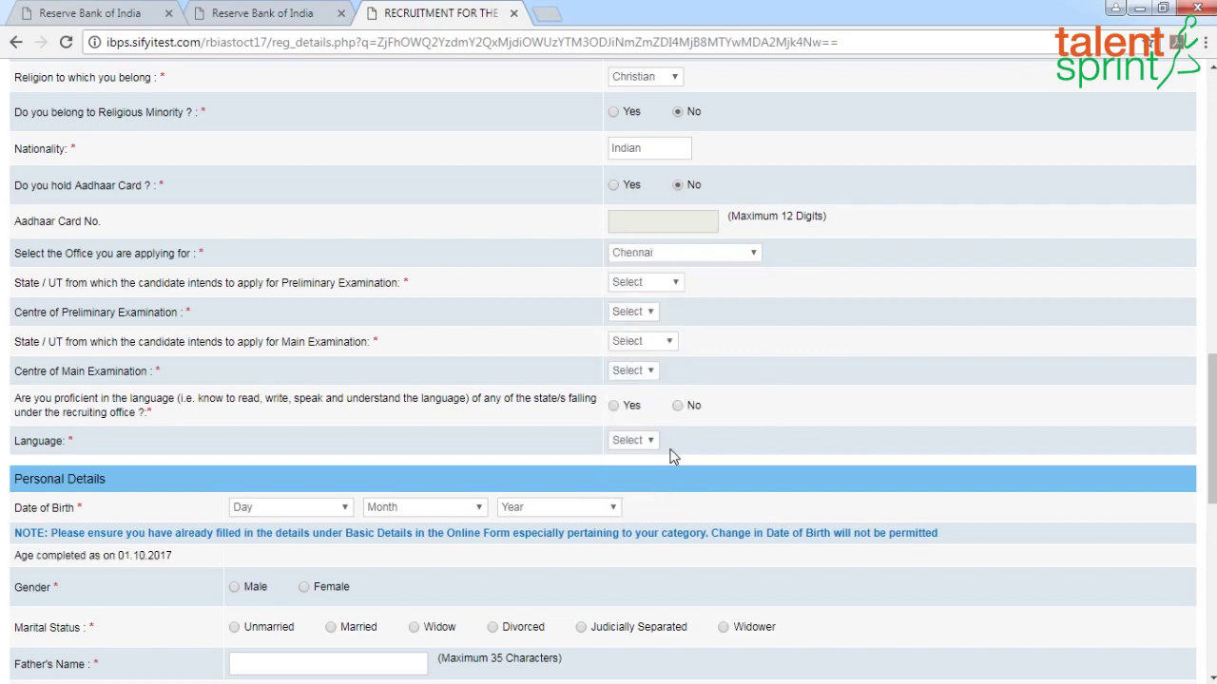
Set both preliminary and main exam to Tamilnadu / Chennai, and answer Yes to Tamil language proficiency
click(676, 283)
click(671, 323)
click(686, 313)
click(639, 351)
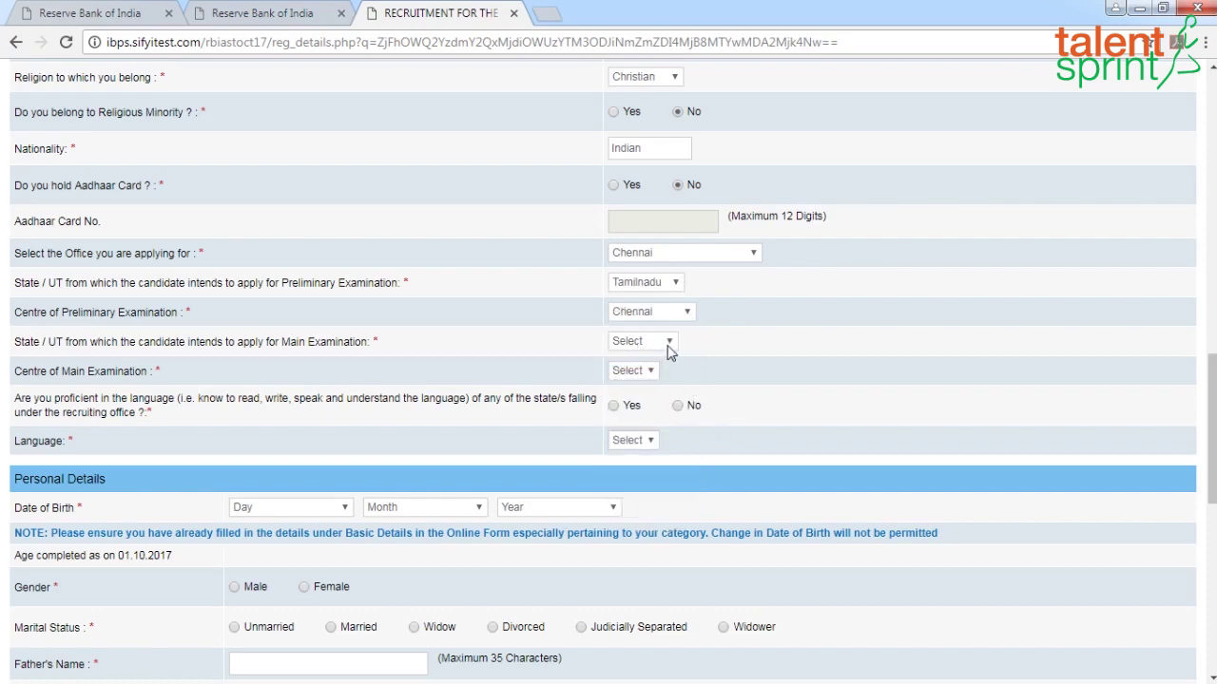
click(669, 342)
click(663, 370)
click(667, 372)
click(656, 403)
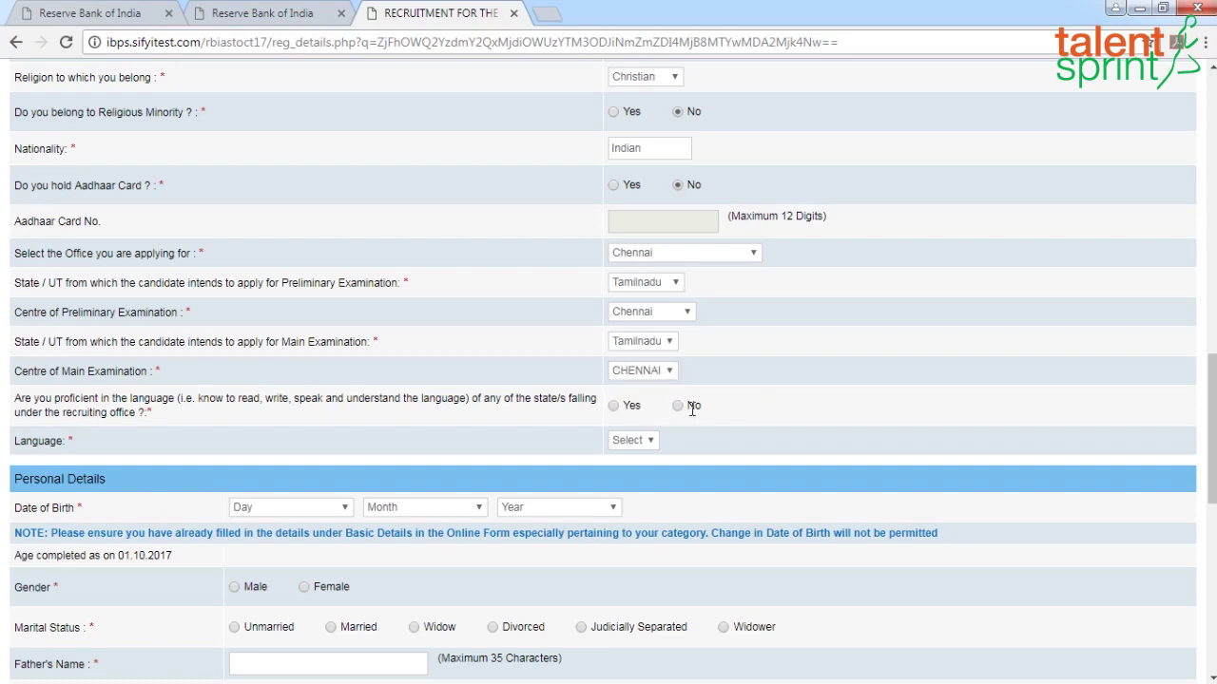
scroll(691, 435, down, 1)
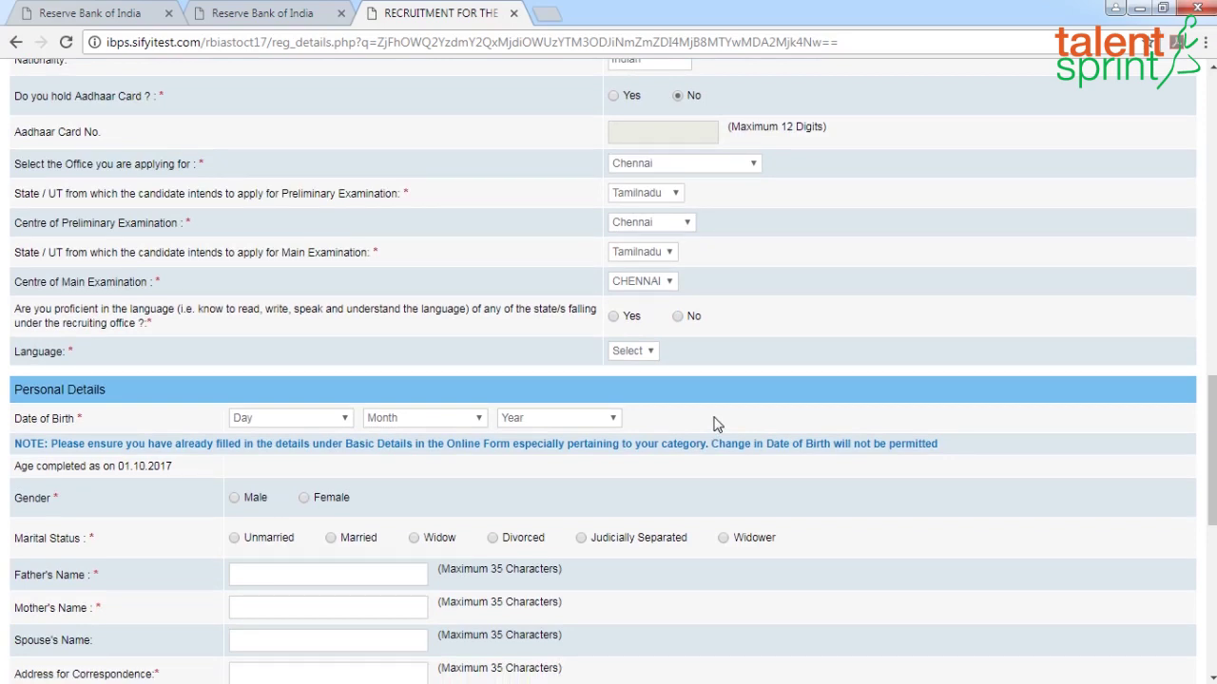
click(613, 317)
scroll(618, 351, down, 2)
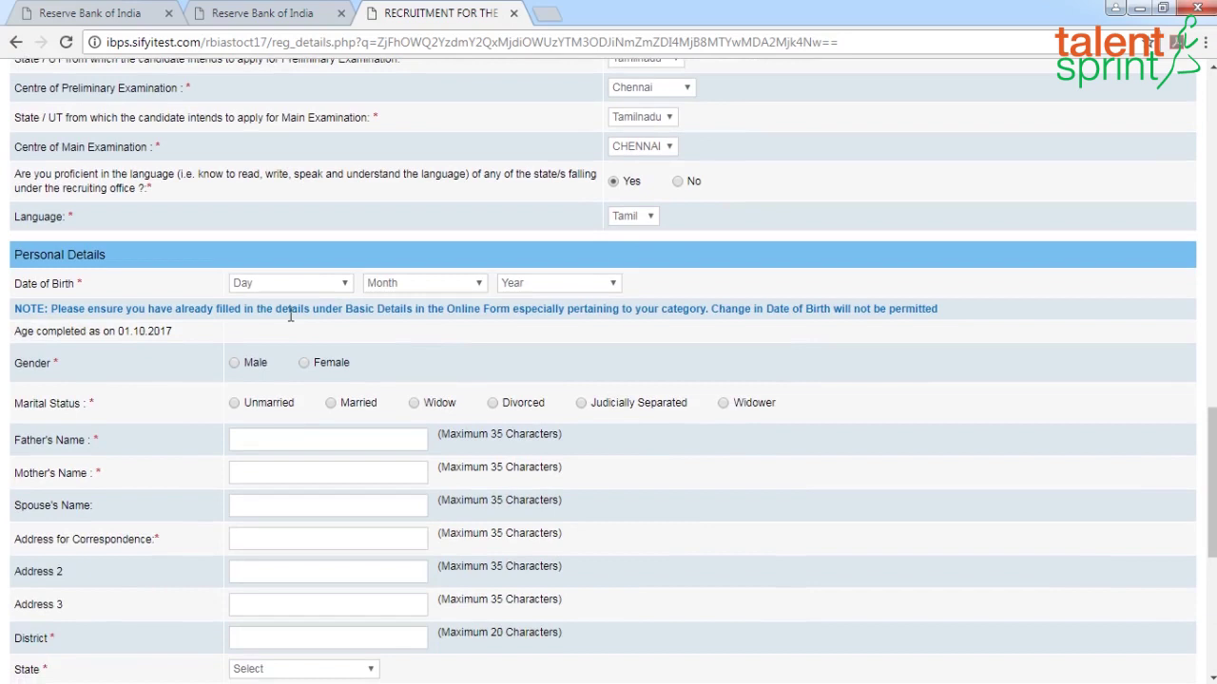
click(344, 284)
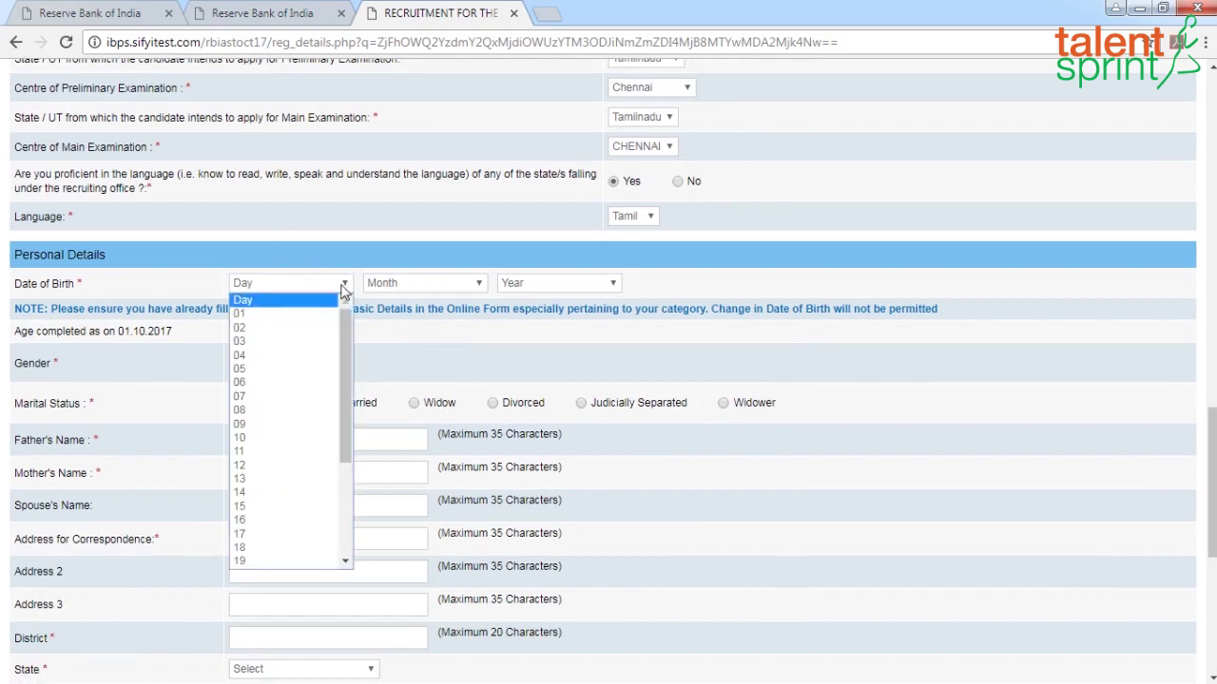
click(257, 438)
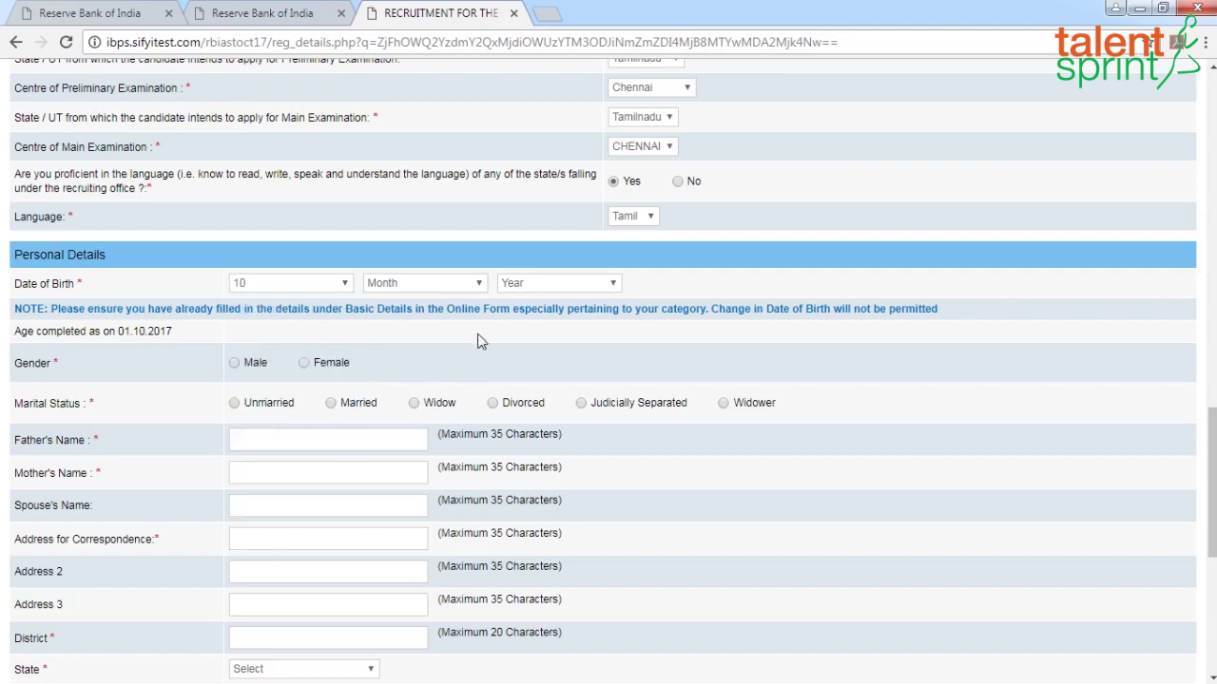
click(478, 281)
click(422, 424)
click(615, 285)
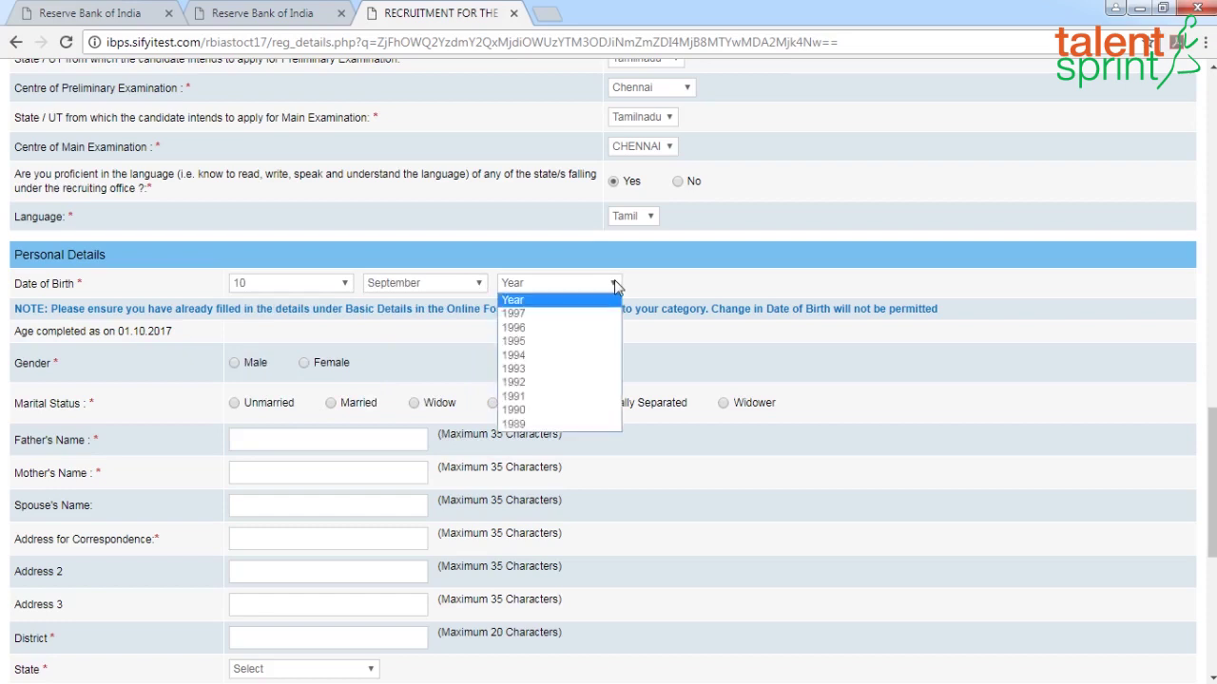
click(526, 387)
click(305, 363)
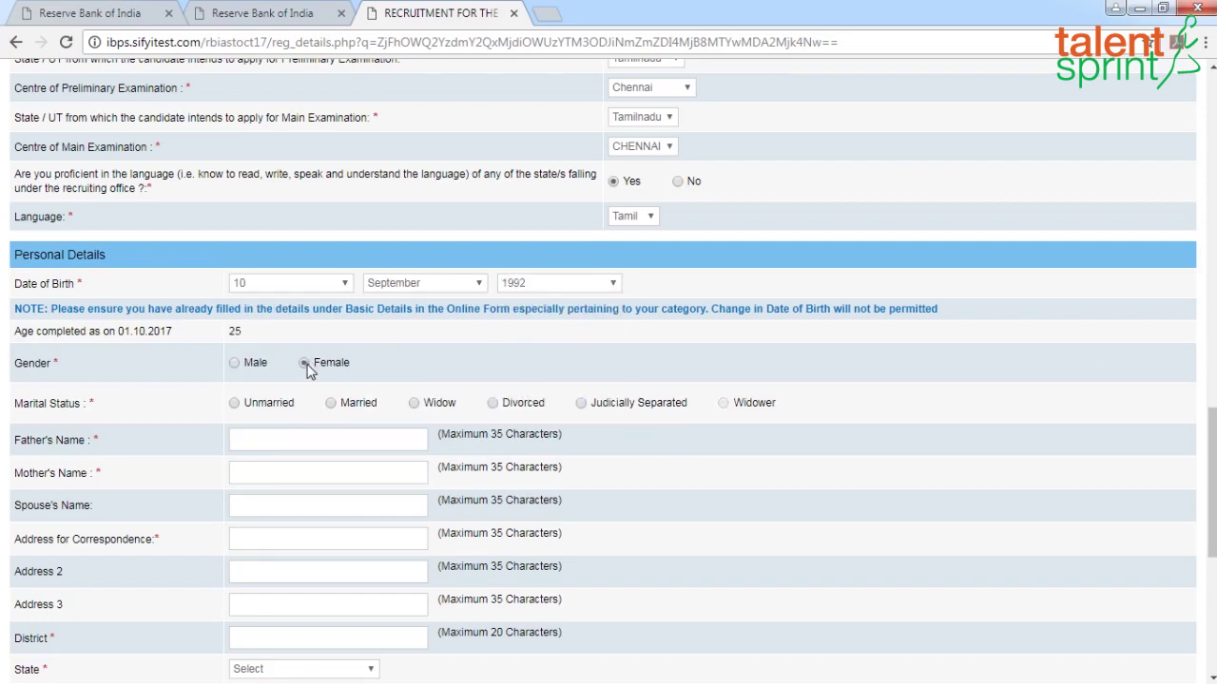
click(234, 403)
Enter the father's name and correspondence address, and copy it as the permanent address
click(321, 441)
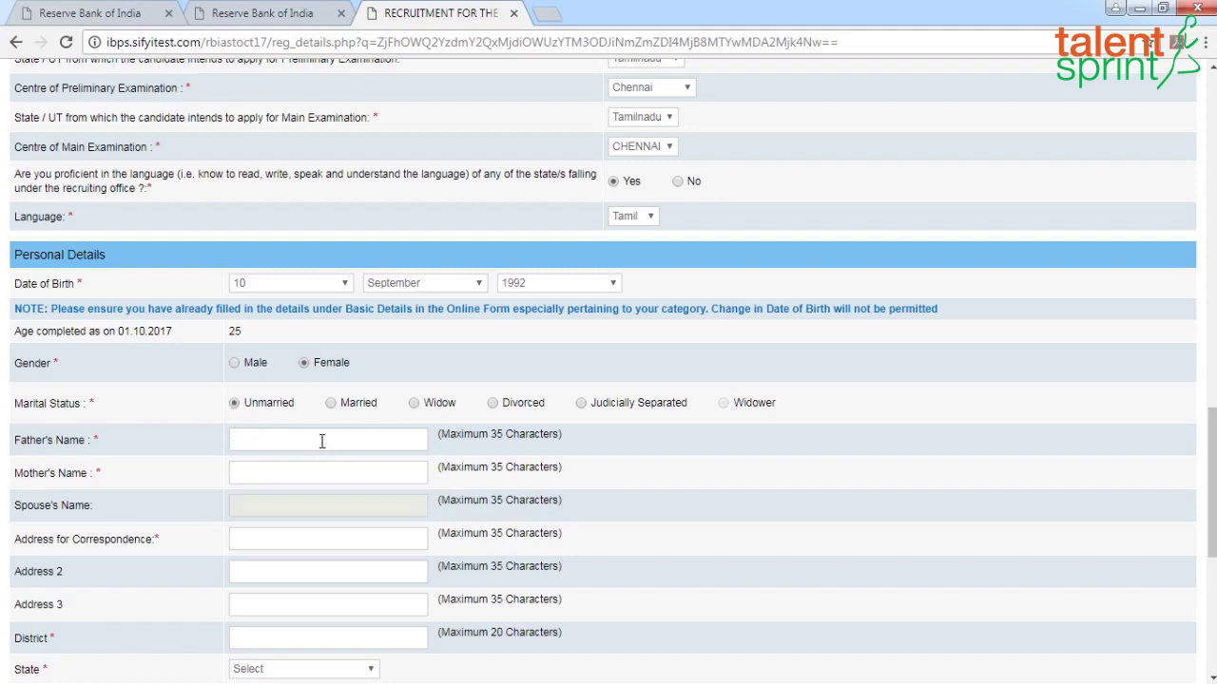
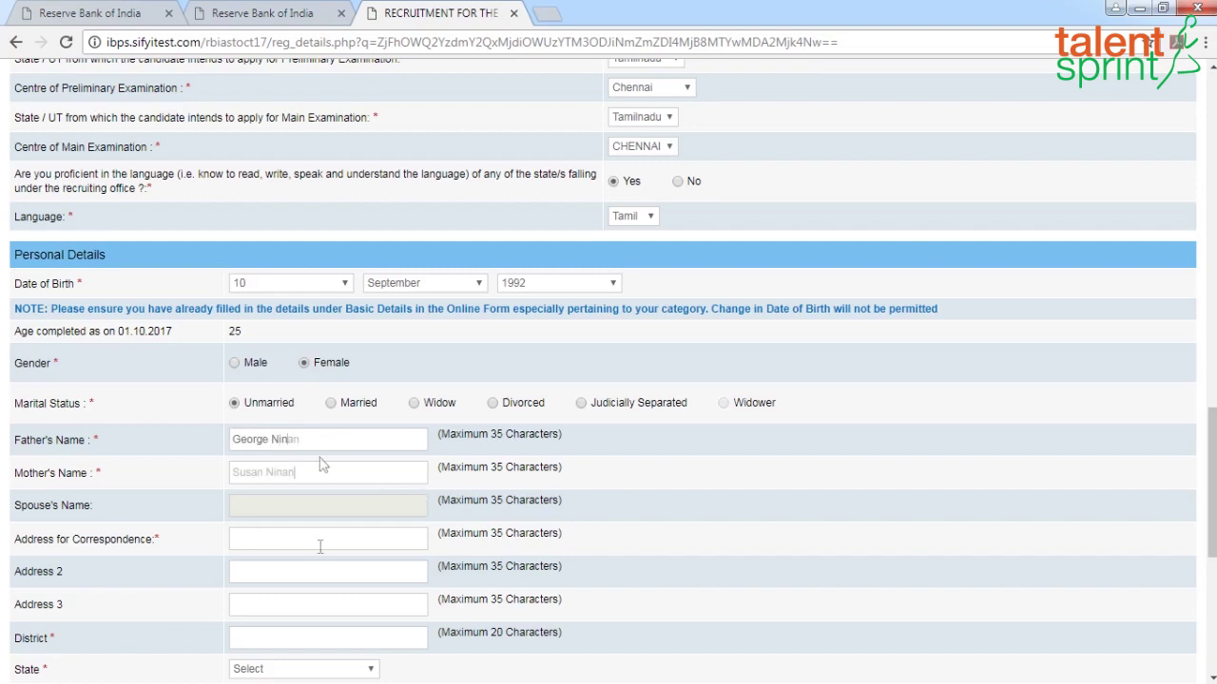
scroll(319, 466, down, 1)
click(285, 456)
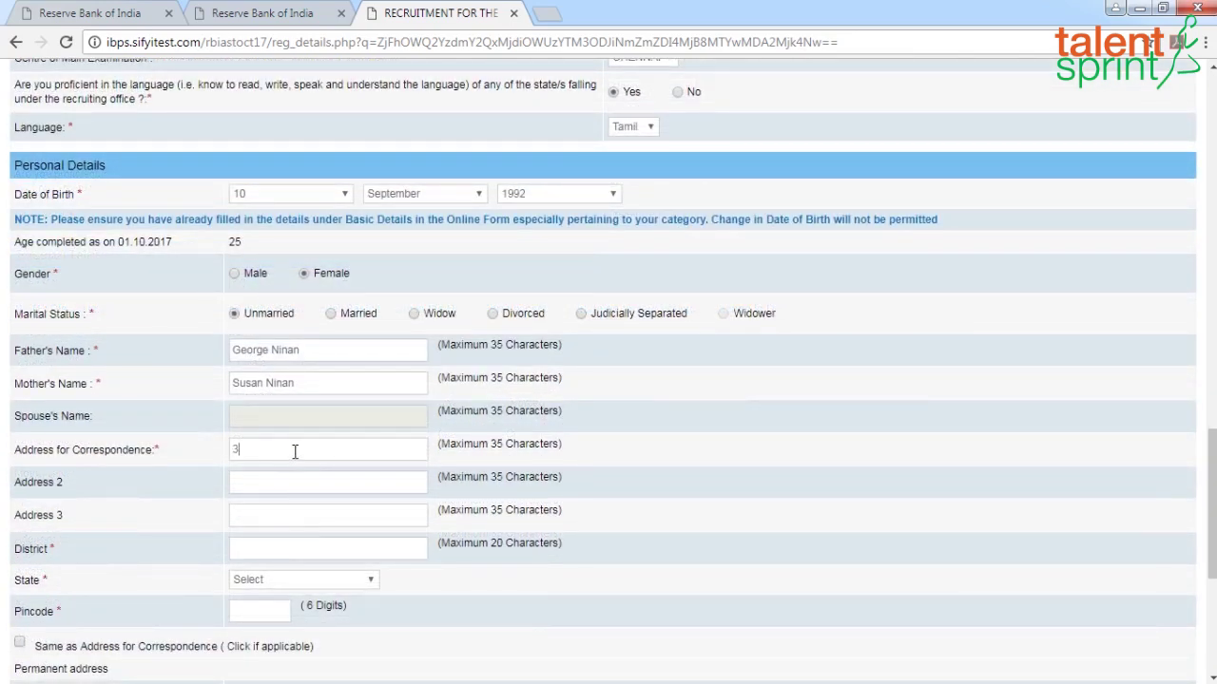
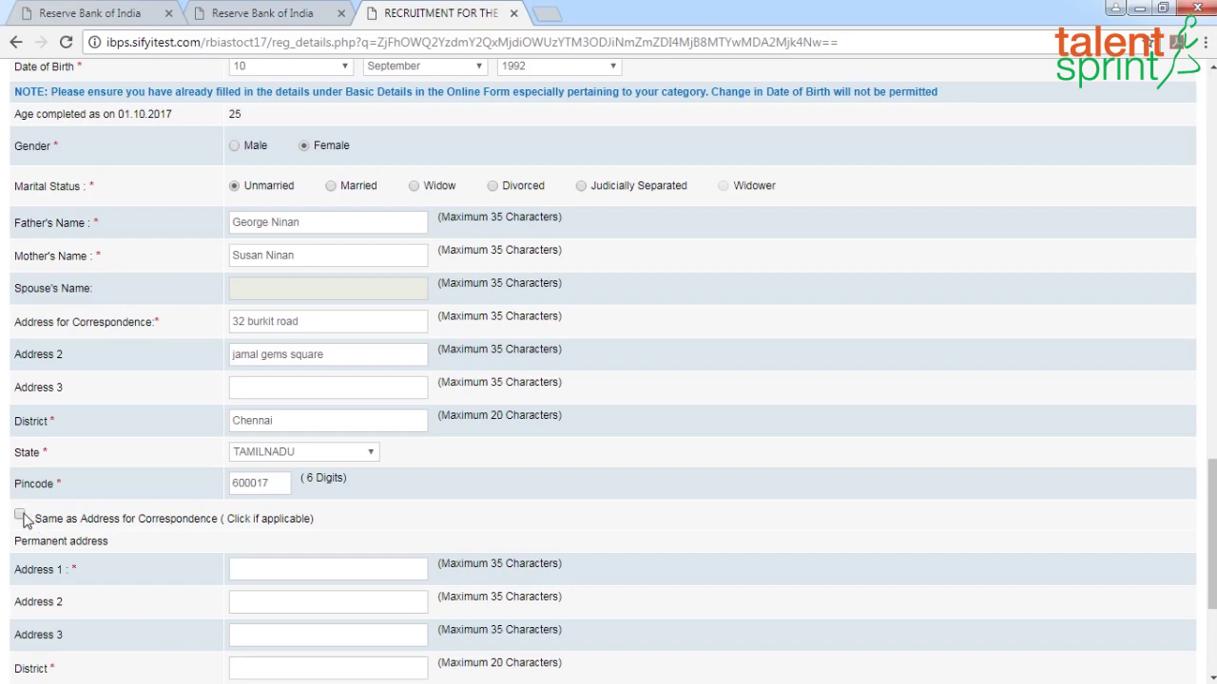
click(20, 515)
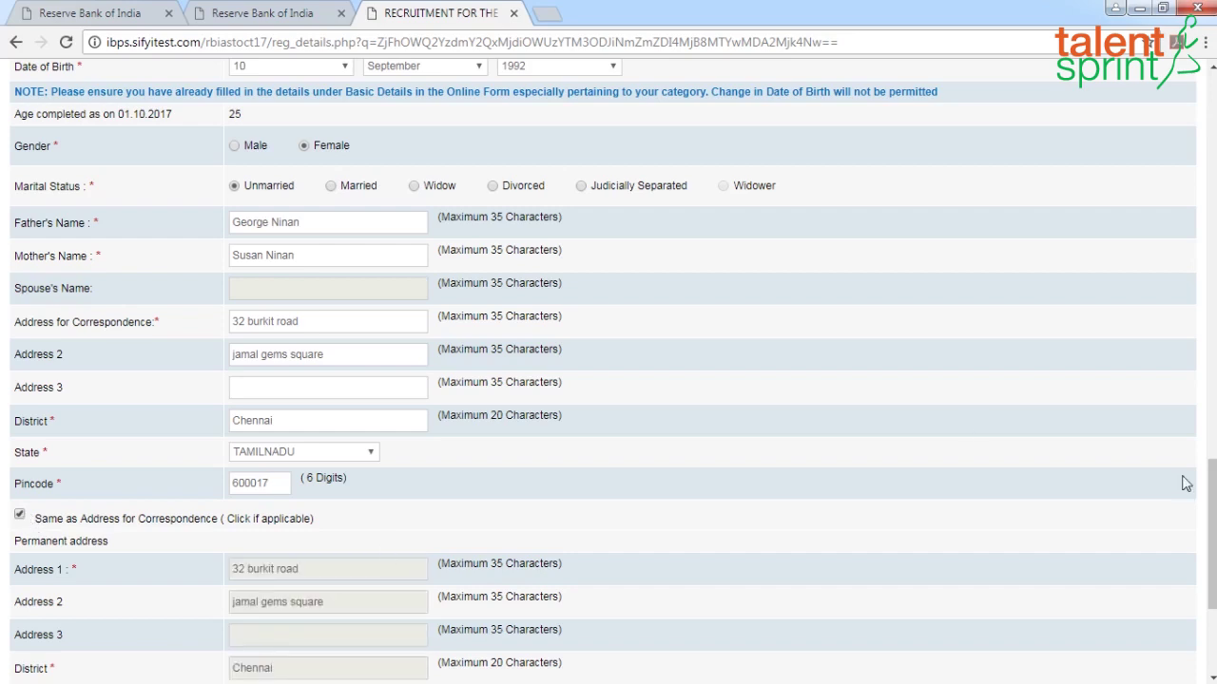
drag(1212, 504, 1204, 579)
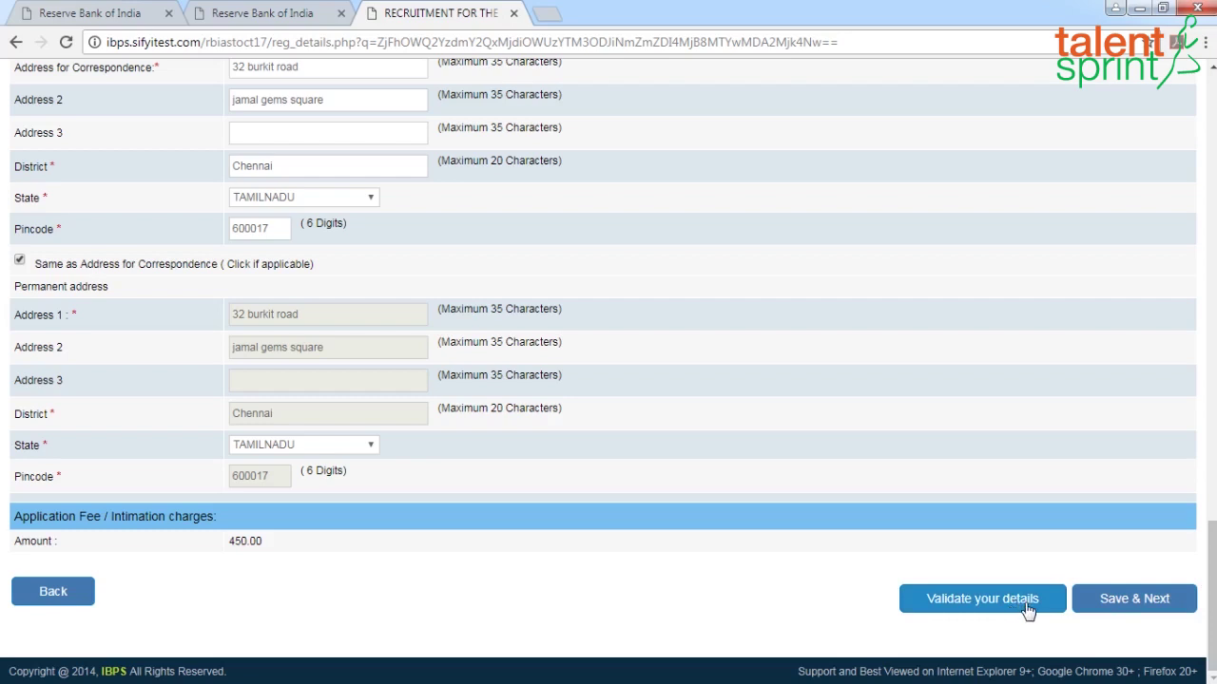
Validate the form and answer No to the flagged DXS dependant question
click(962, 605)
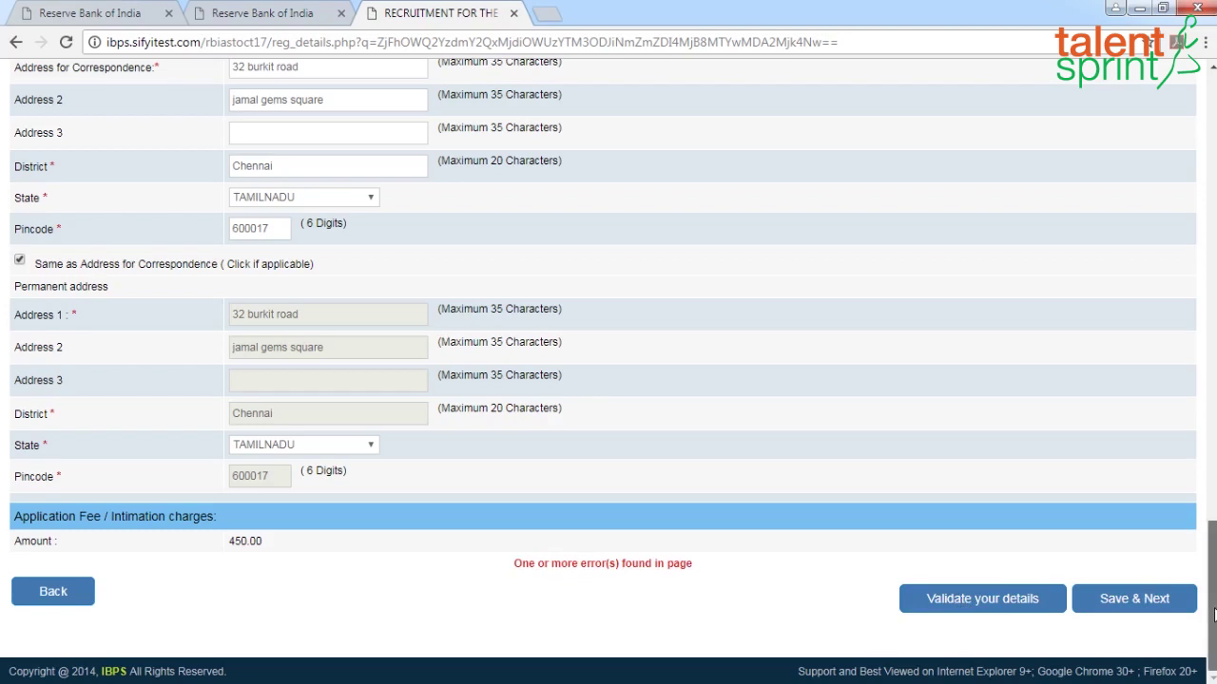
scroll(1212, 608, up, 4)
scroll(608, 380, up, 7)
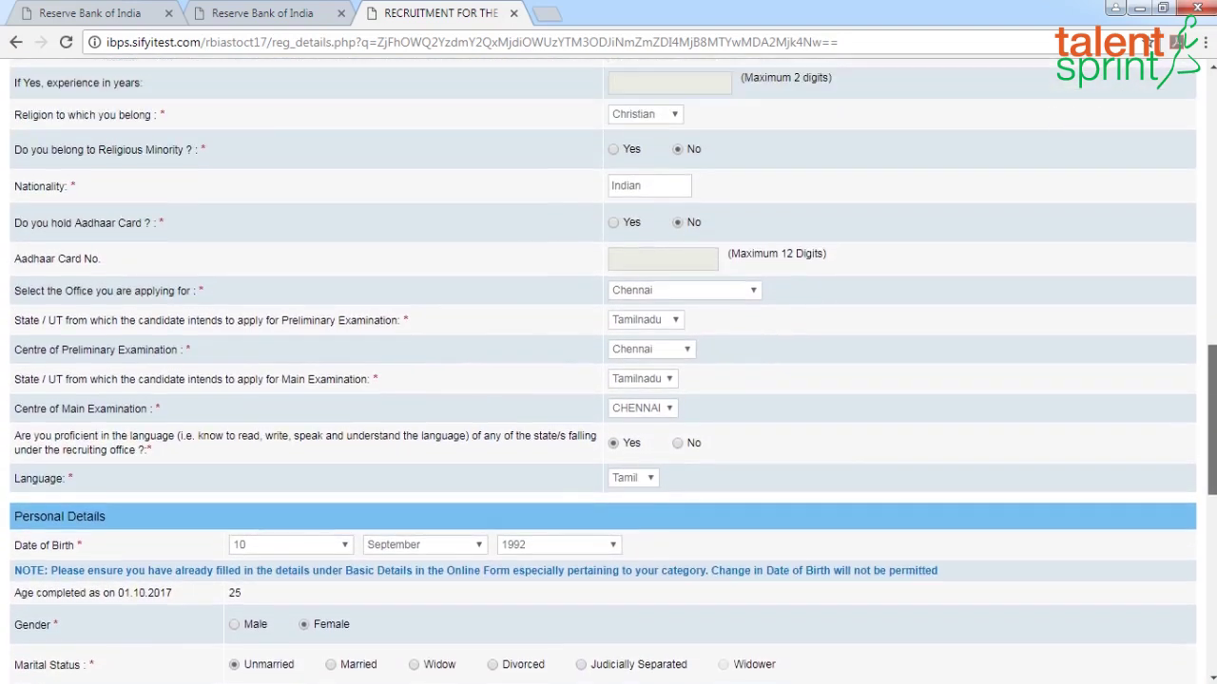
scroll(609, 381, up, 3)
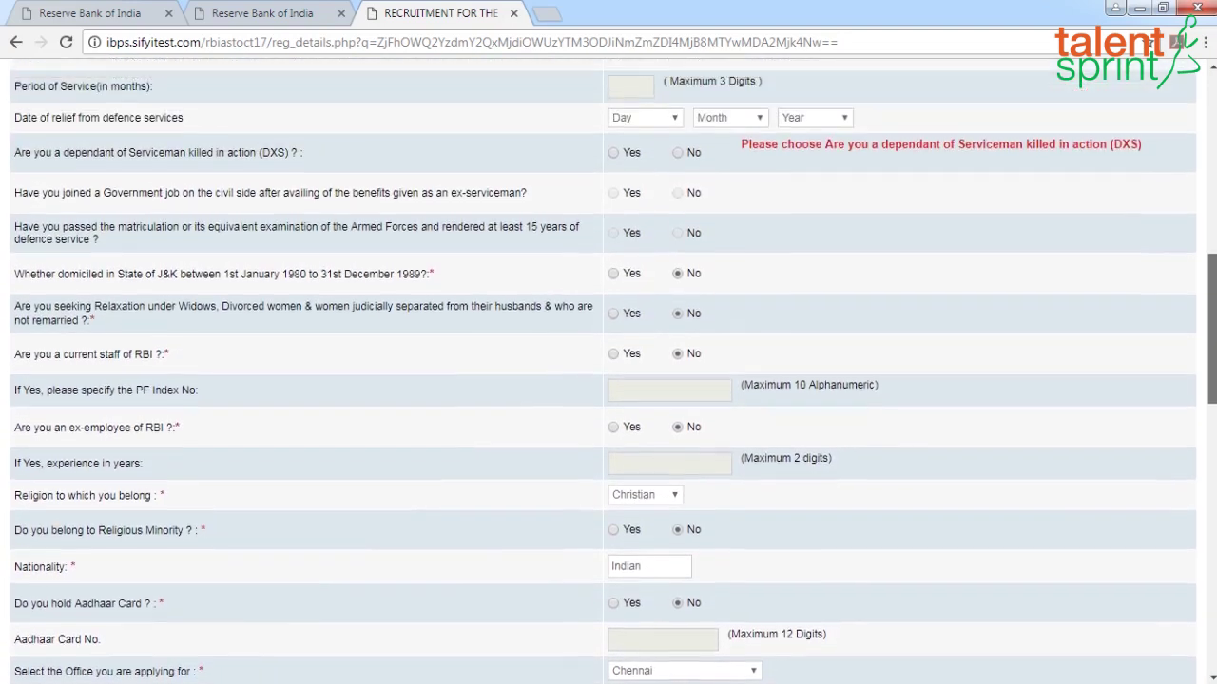
scroll(608, 380, up, 3)
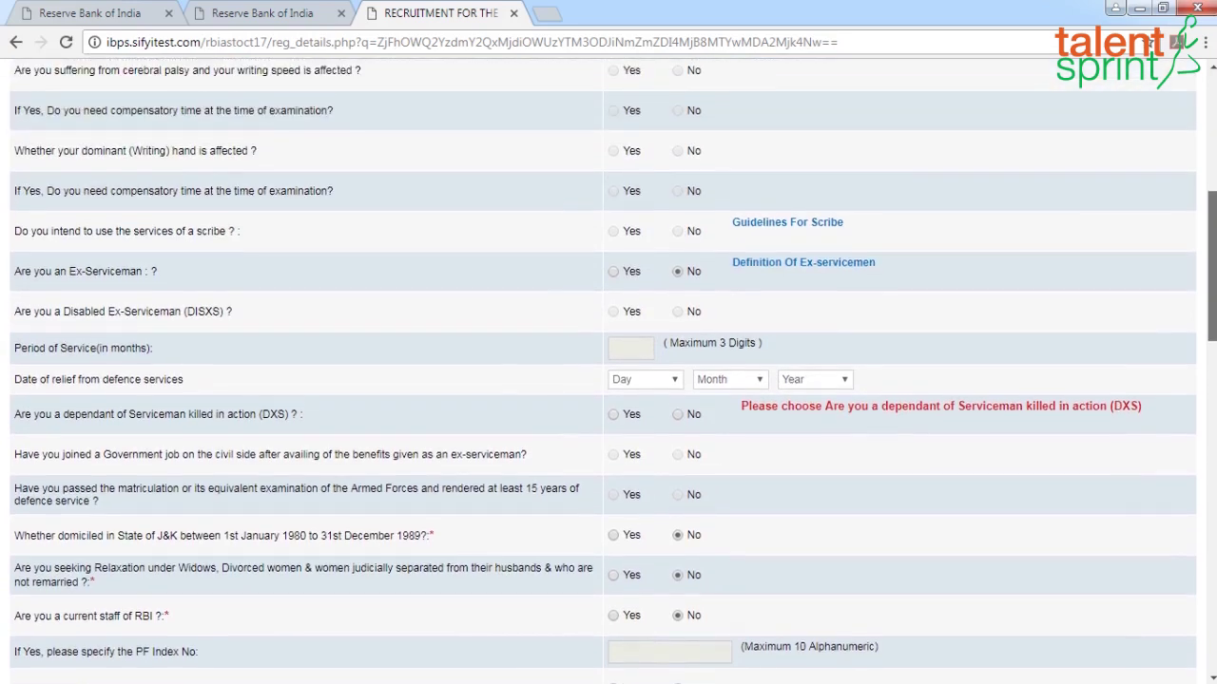
scroll(609, 380, up, 1)
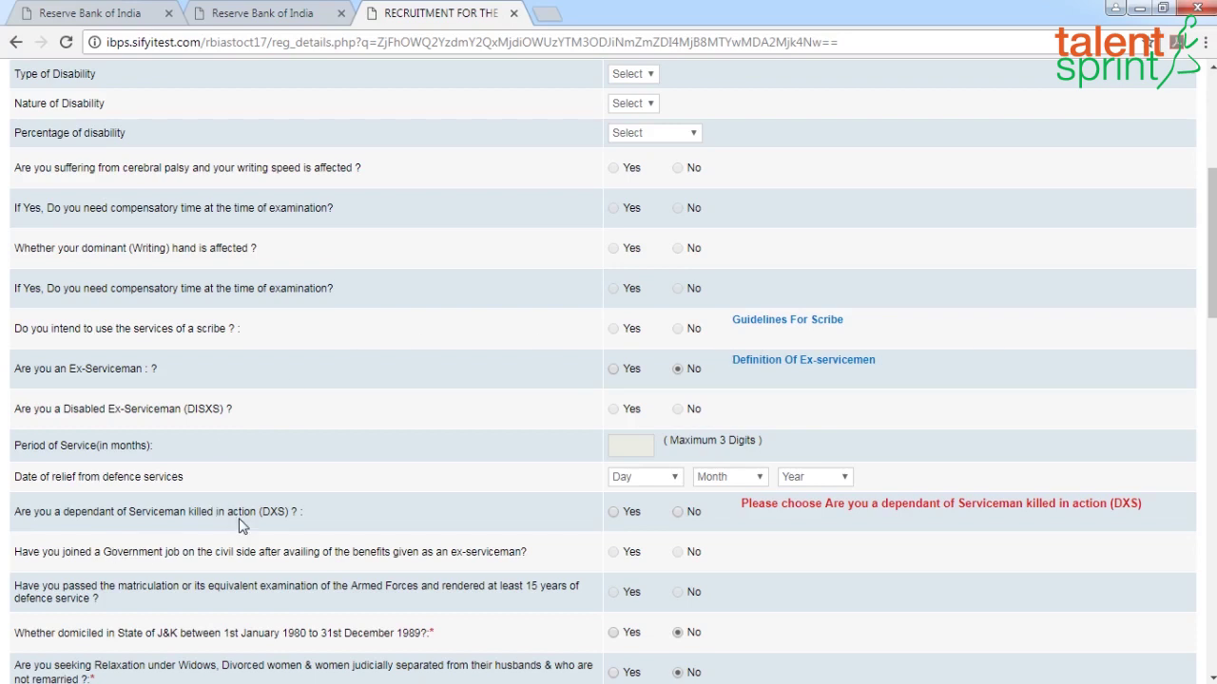
click(678, 513)
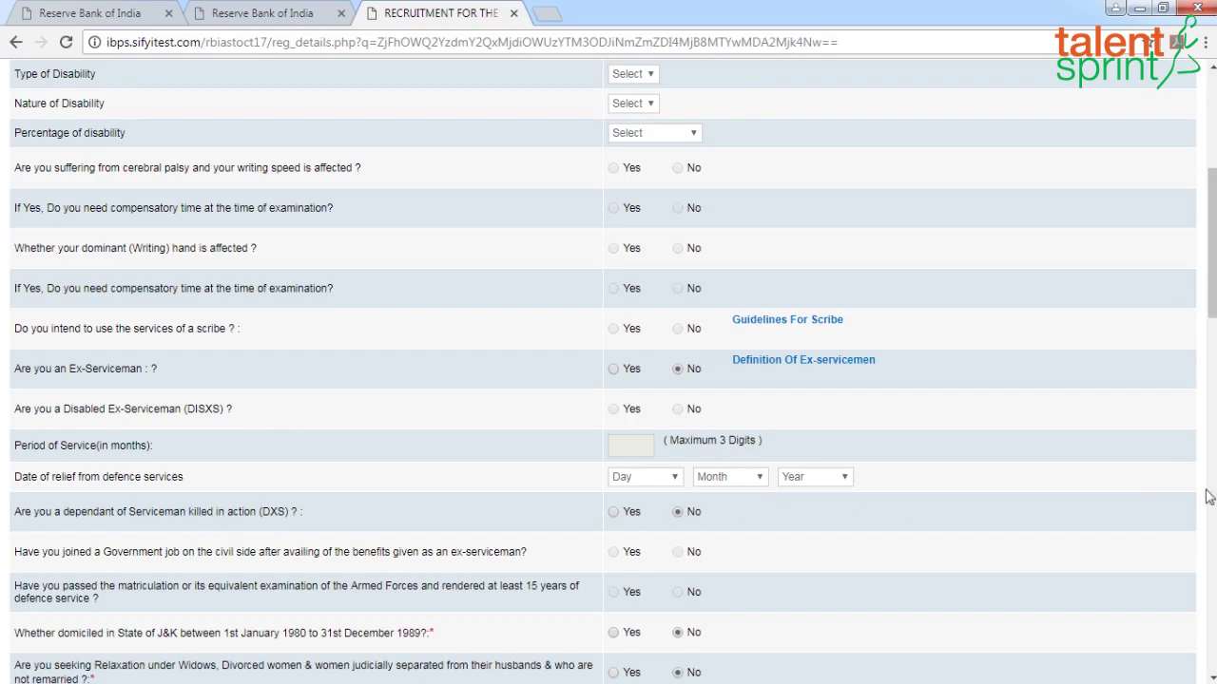
drag(1210, 285, 1213, 656)
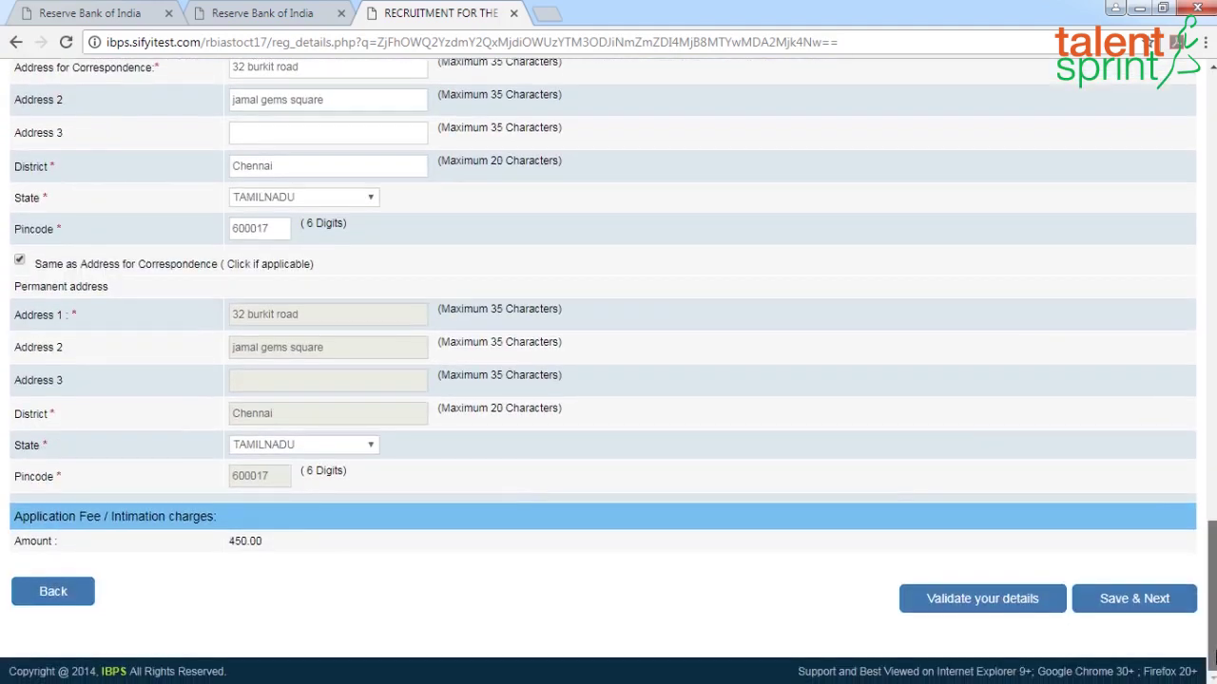
Validate the details, acknowledge 'Verified Successfully', and save to reach Educational Qualification
click(973, 602)
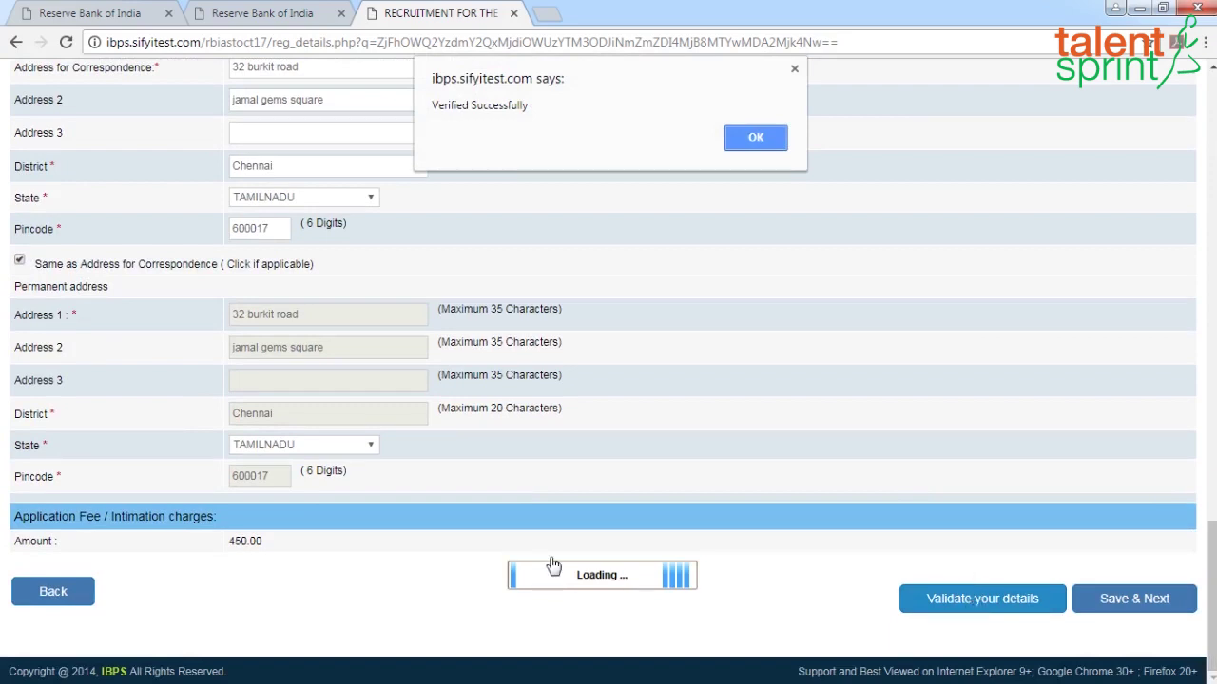
click(750, 143)
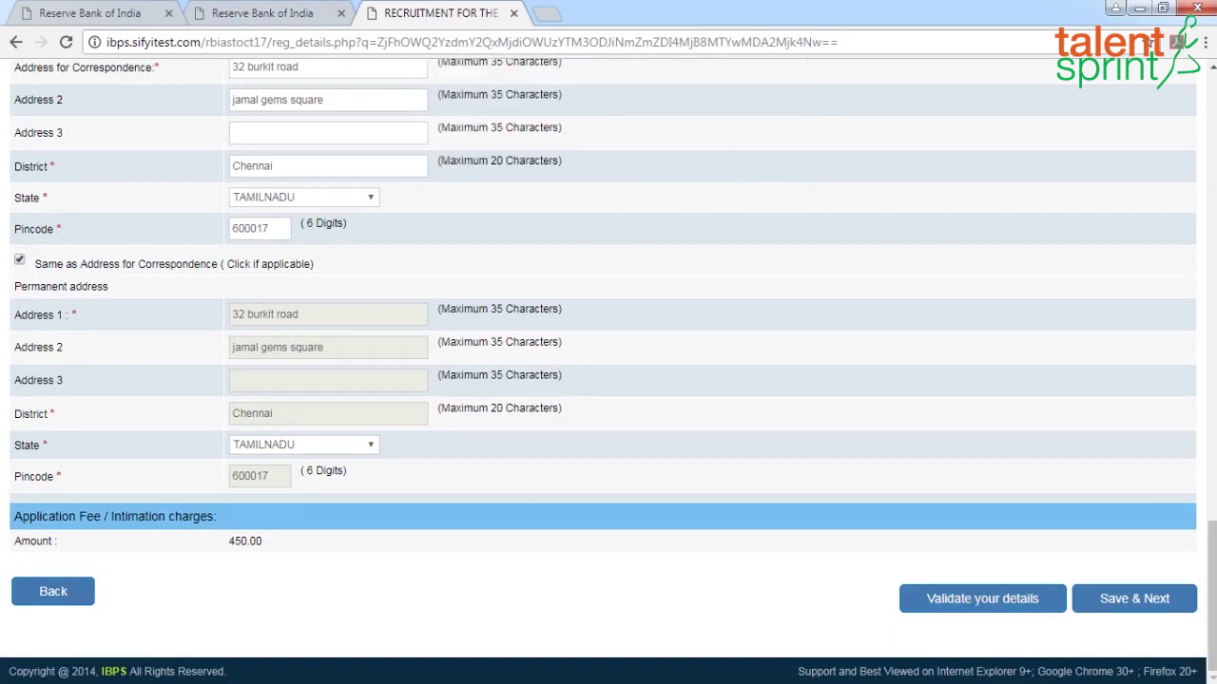
click(1152, 601)
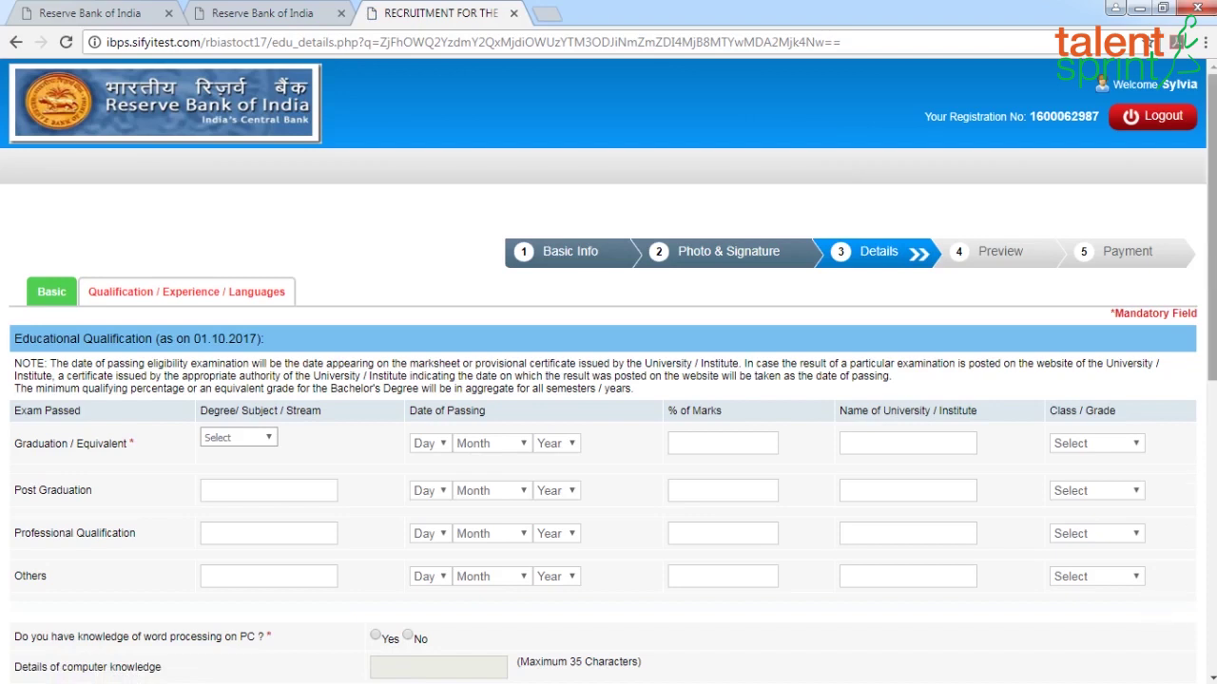
scroll(1212, 249, down, 3)
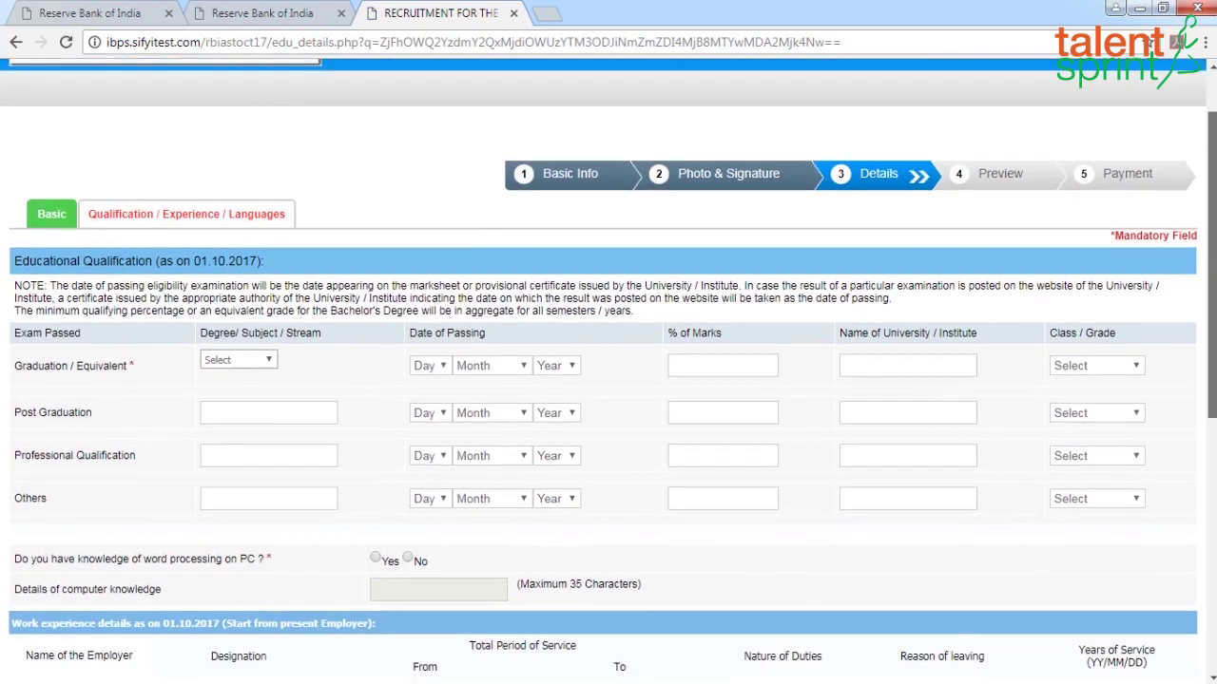
Set the graduation degree to B.Com with passing date 10 May 2012
scroll(367, 243, down, 1)
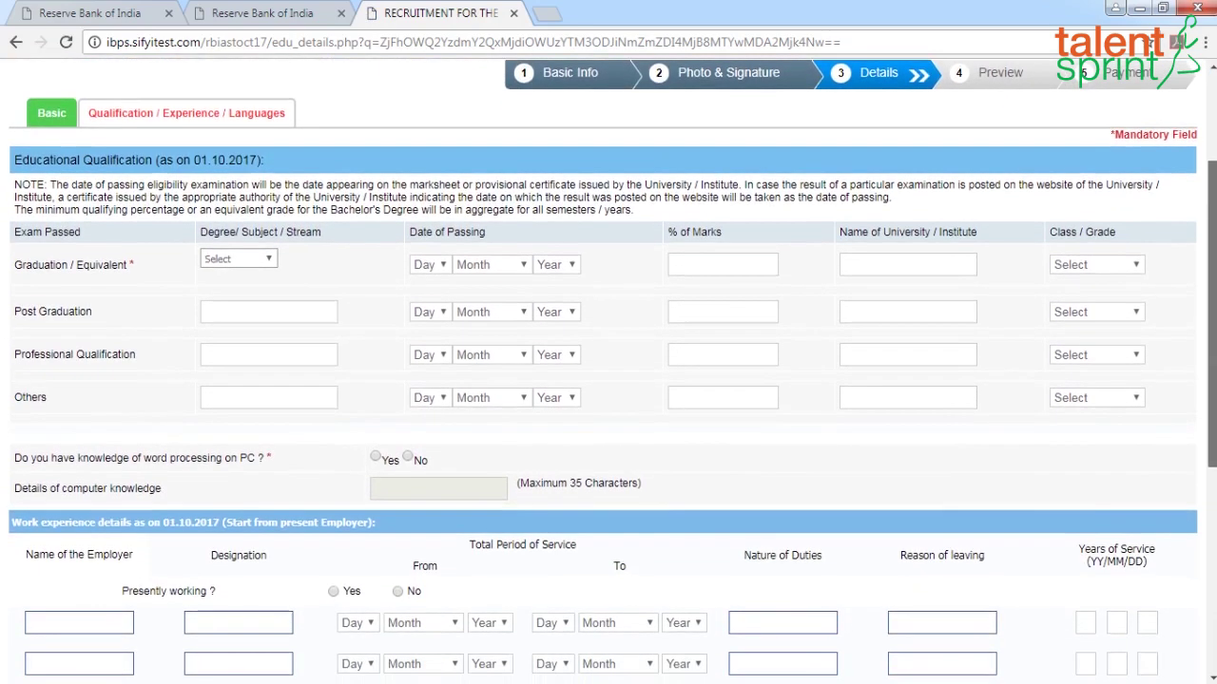
click(270, 261)
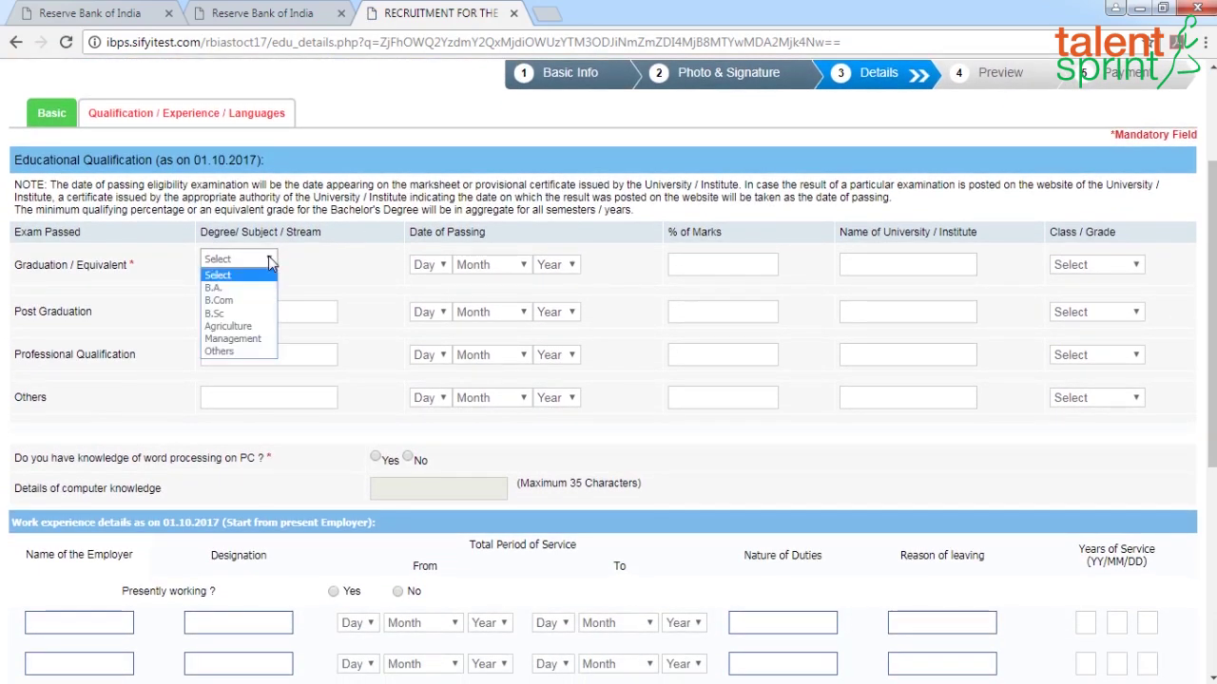
click(223, 300)
click(441, 266)
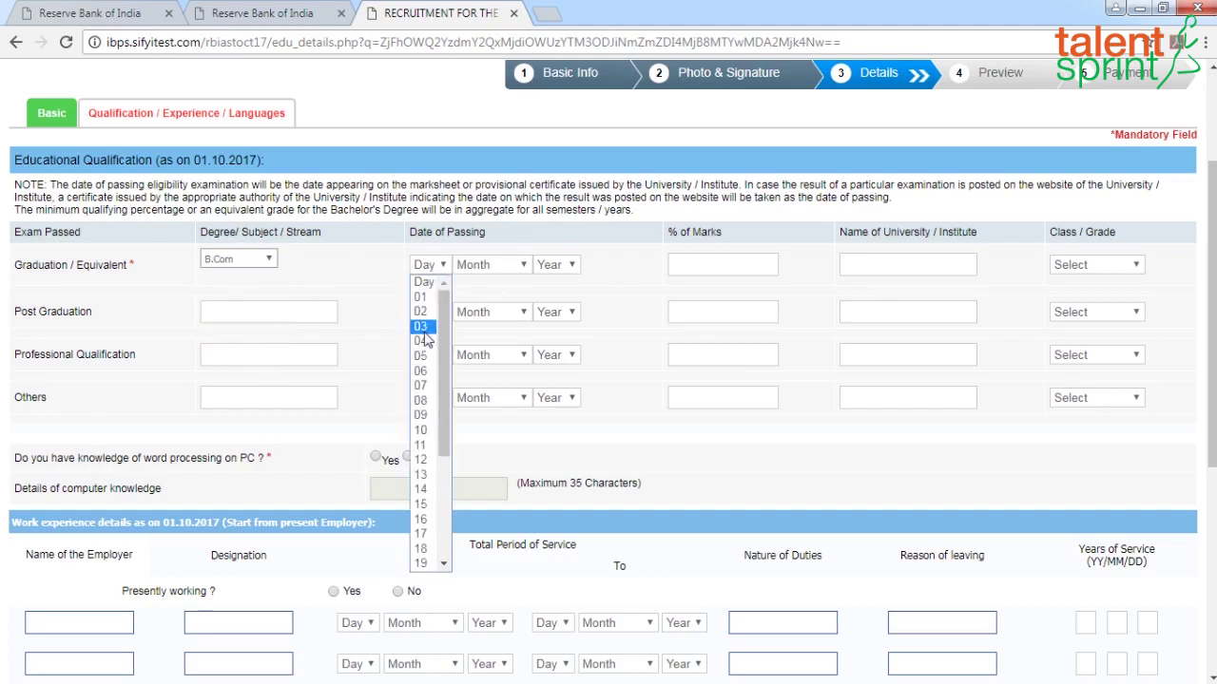
click(422, 438)
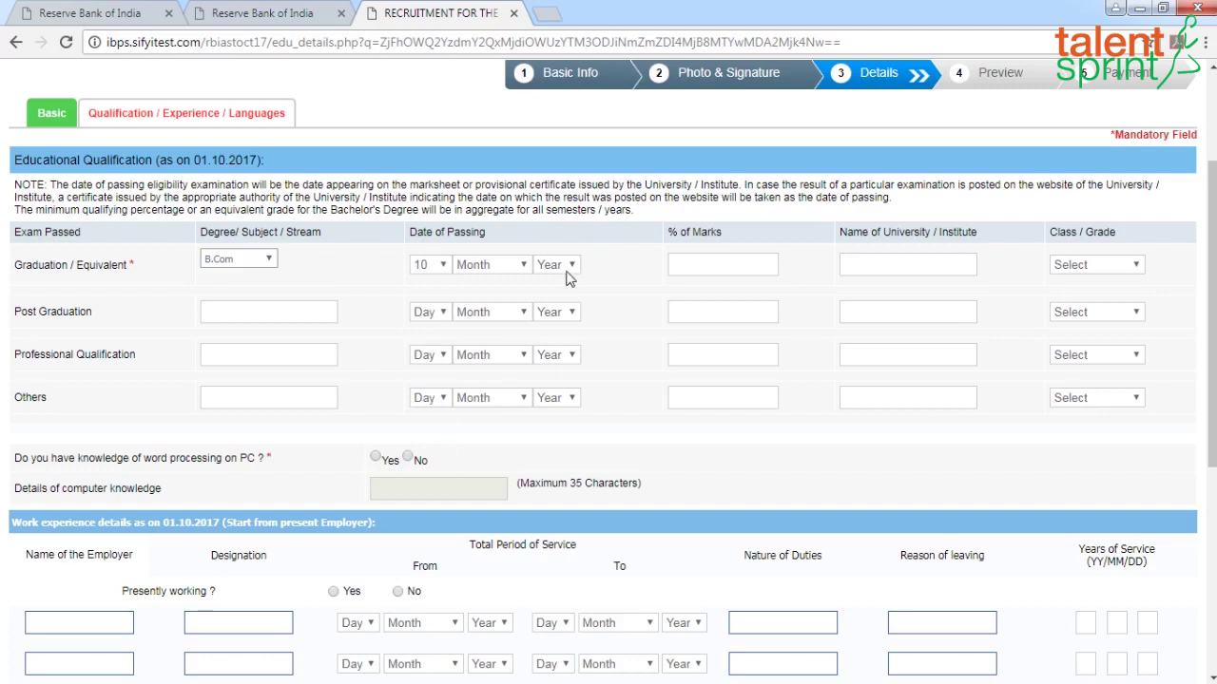
click(524, 266)
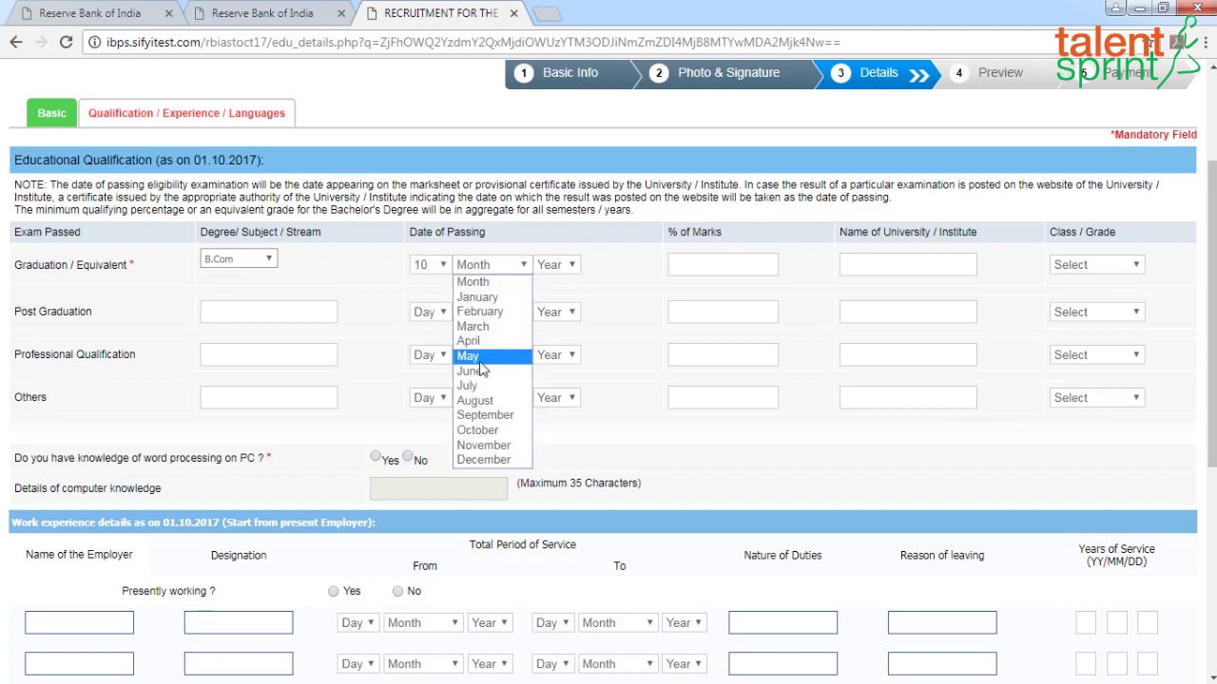
click(467, 355)
click(556, 265)
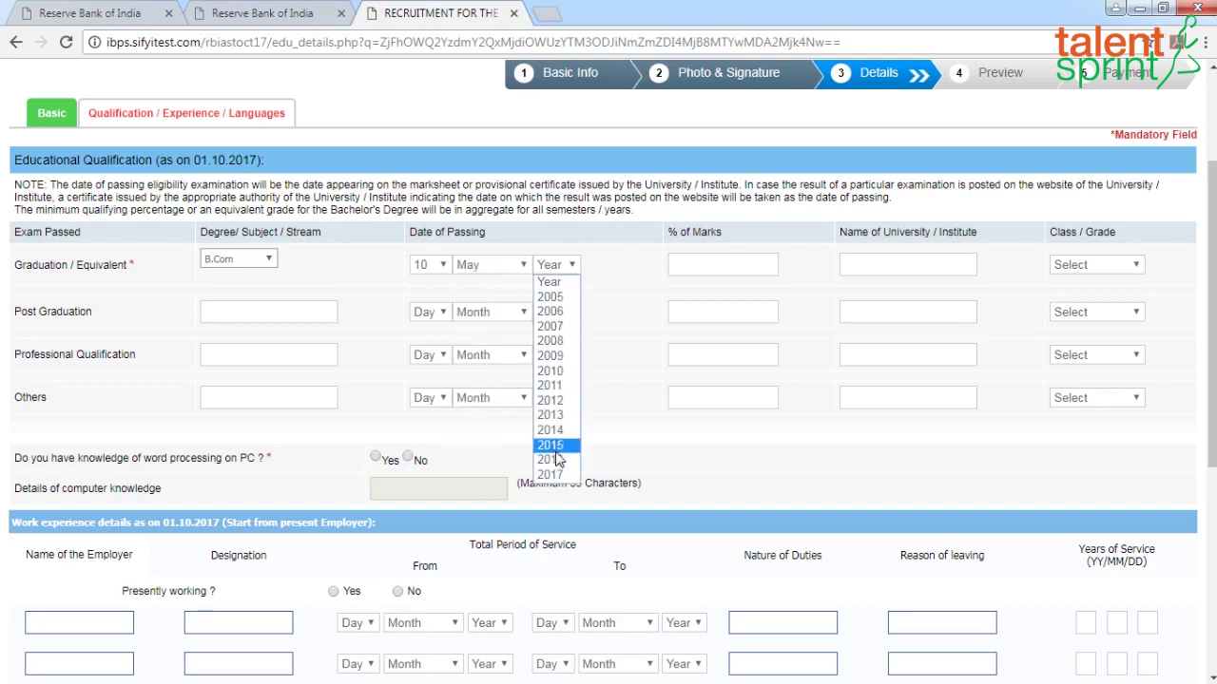
click(556, 401)
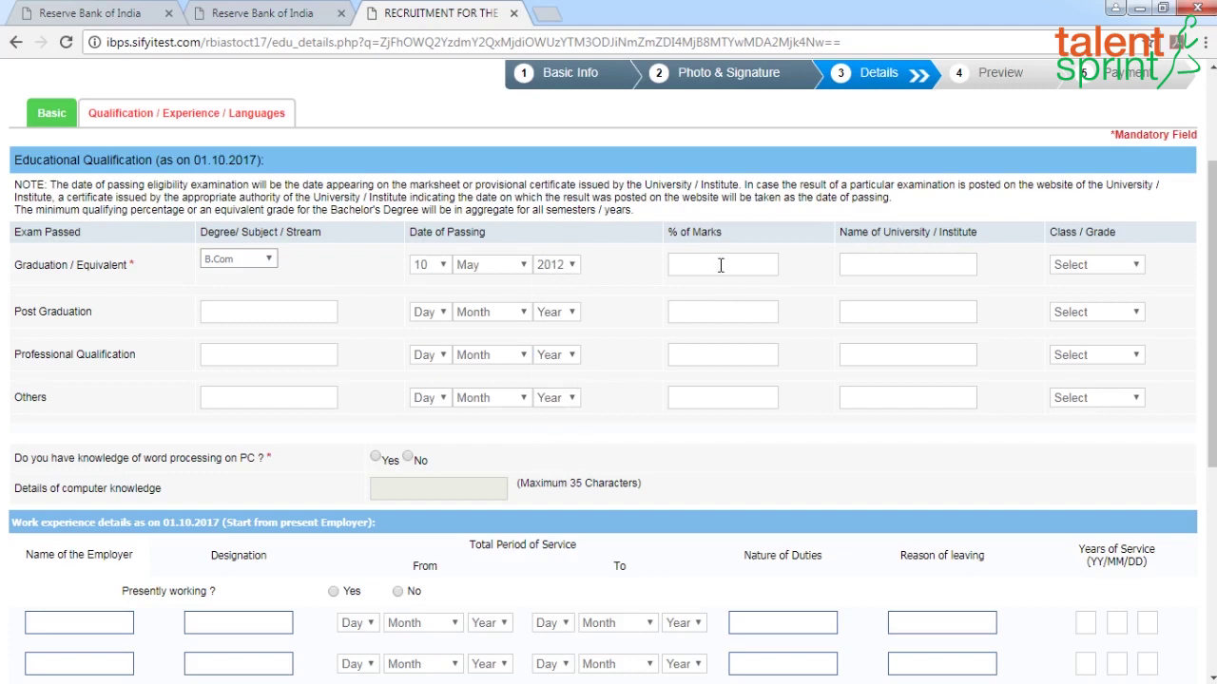
Enter 75% marks, Stella Maris College as university, and Second Class as the grade
click(721, 265)
text(75)
click(925, 270)
text(STELL)
key(BackSpace)
key(BackSpace)
key(BackSpace)
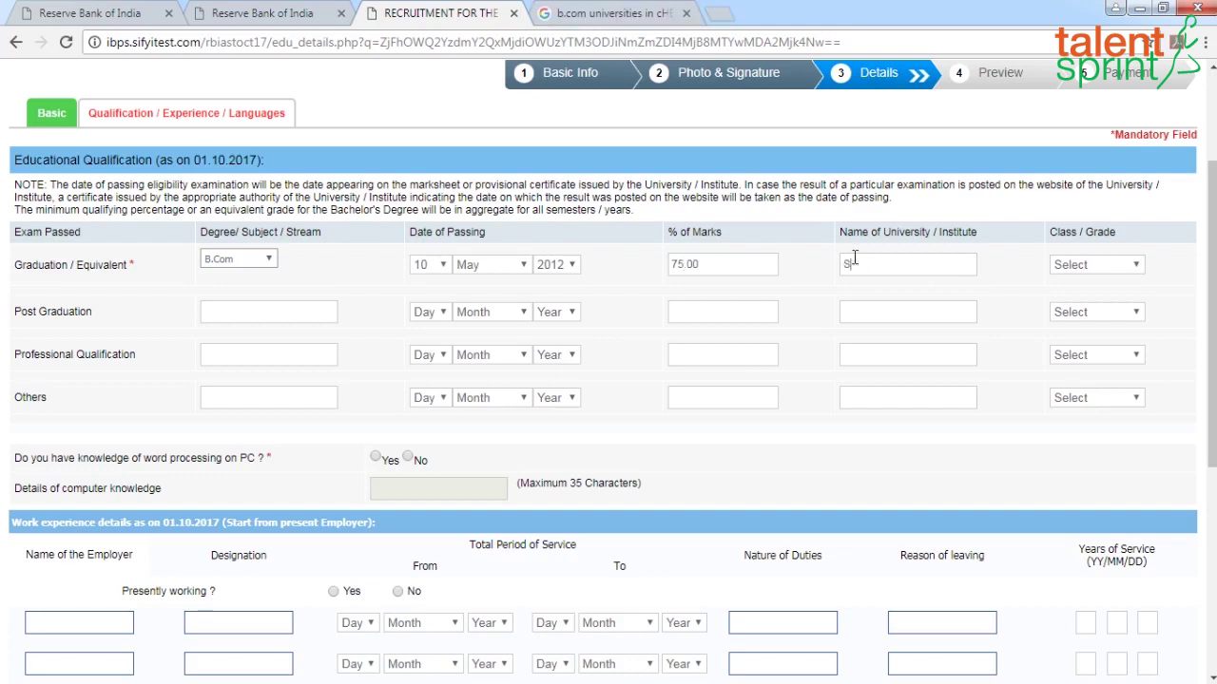
text(ella Maris College)
click(1134, 266)
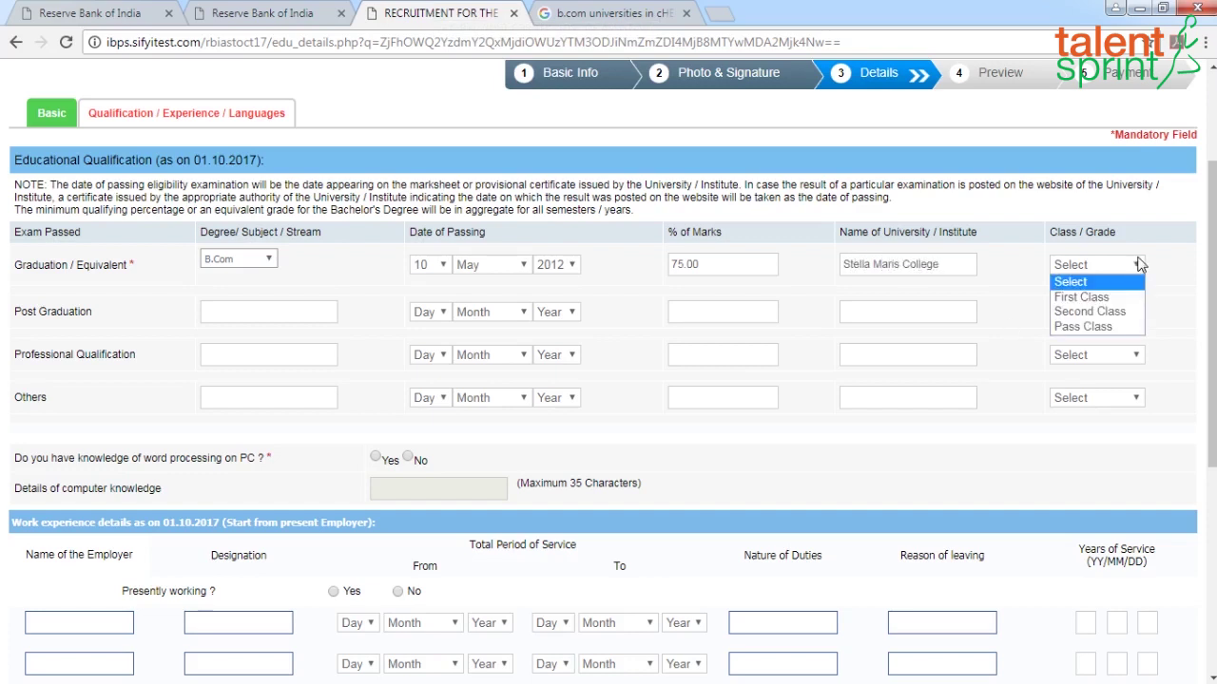
click(1089, 311)
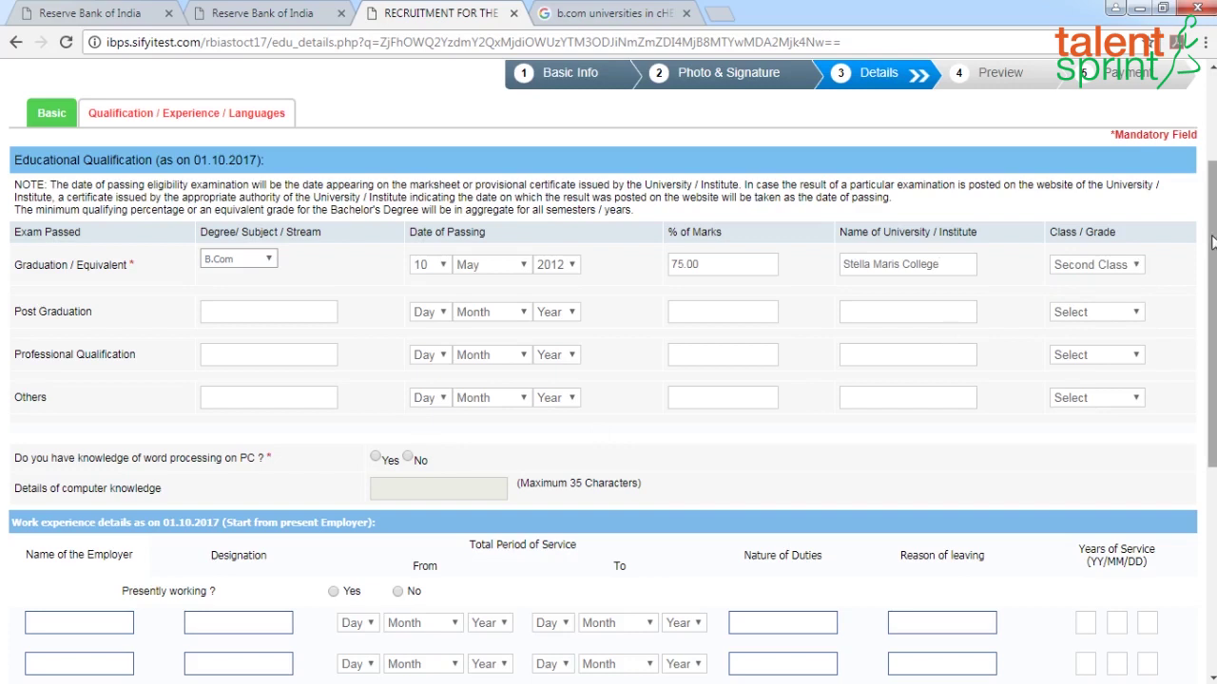
drag(1212, 242, 1212, 294)
Answer Yes to word processing and describe computer knowledge as advanced level in Microsoft Word
scroll(445, 366, down, 1)
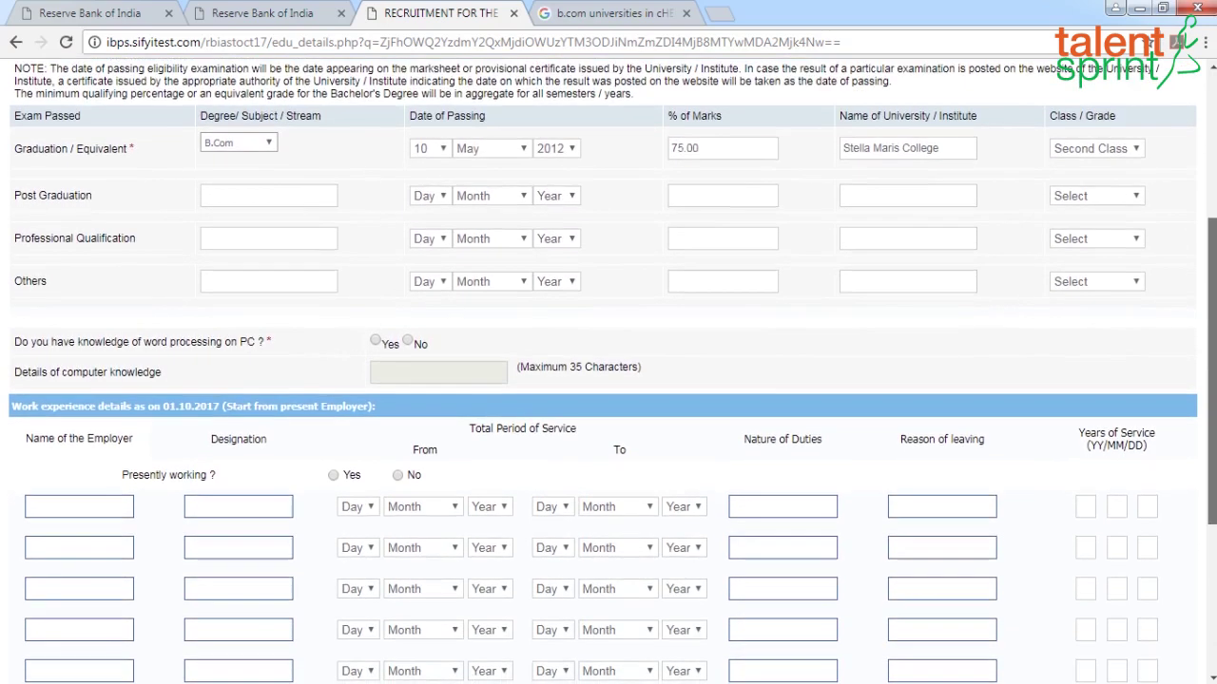
click(375, 331)
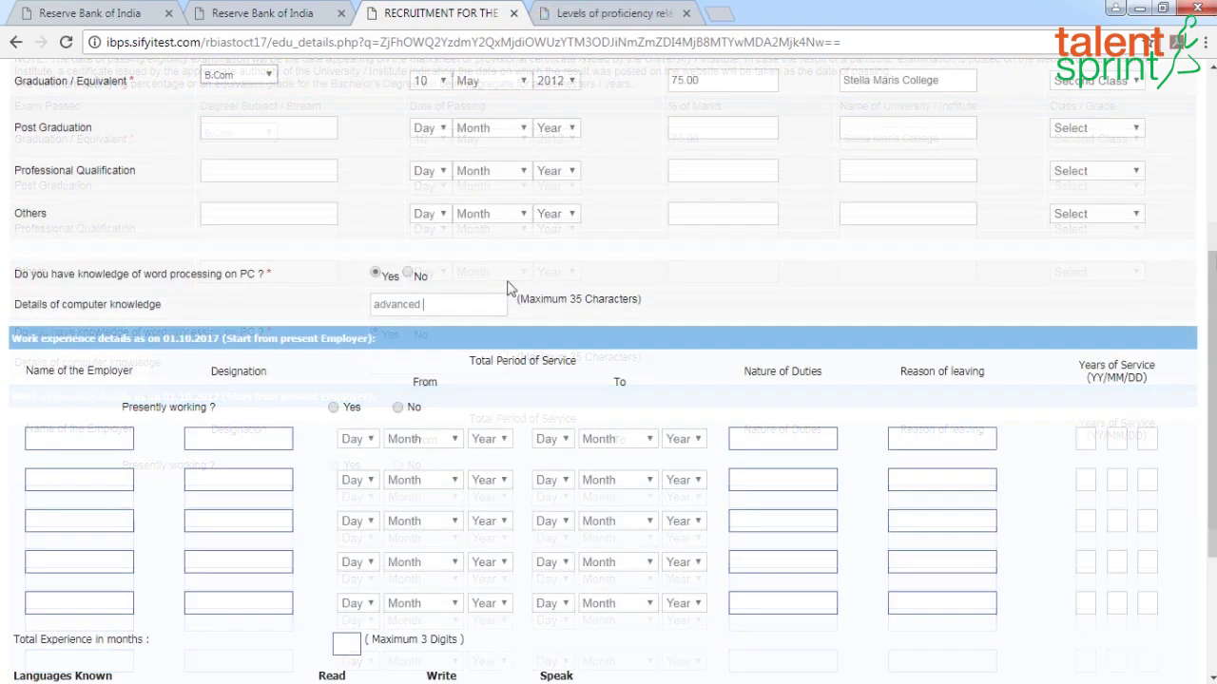
text(leve)
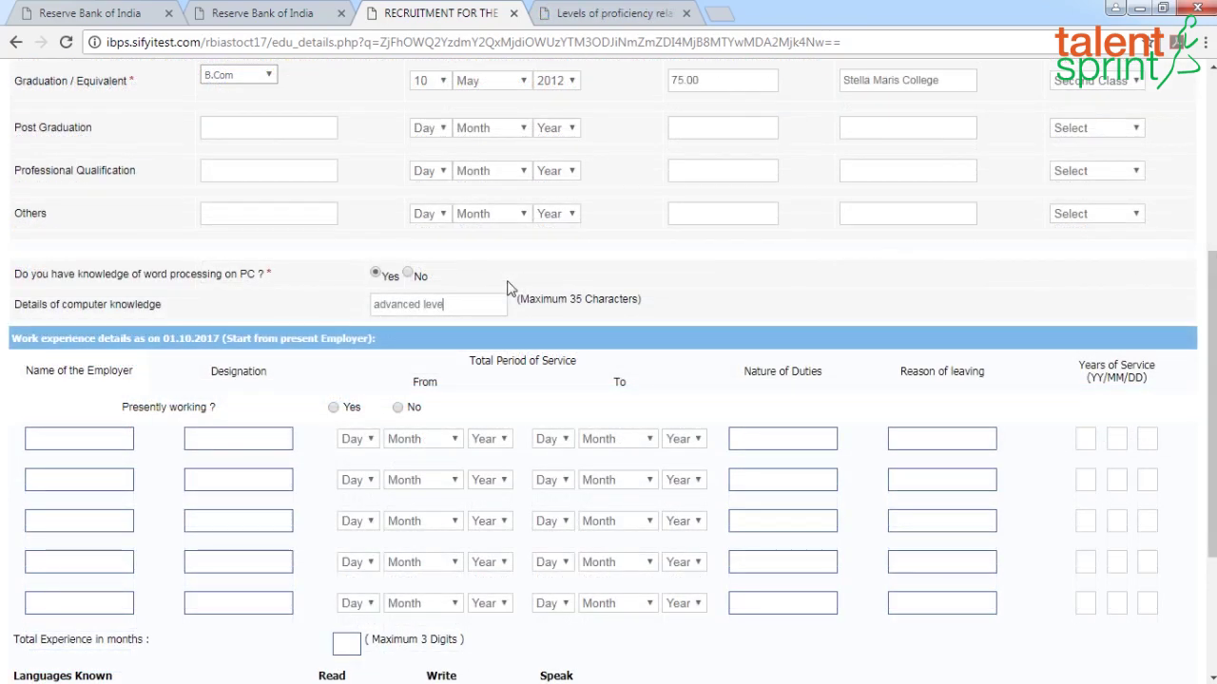
text(l in Microsoft word an)
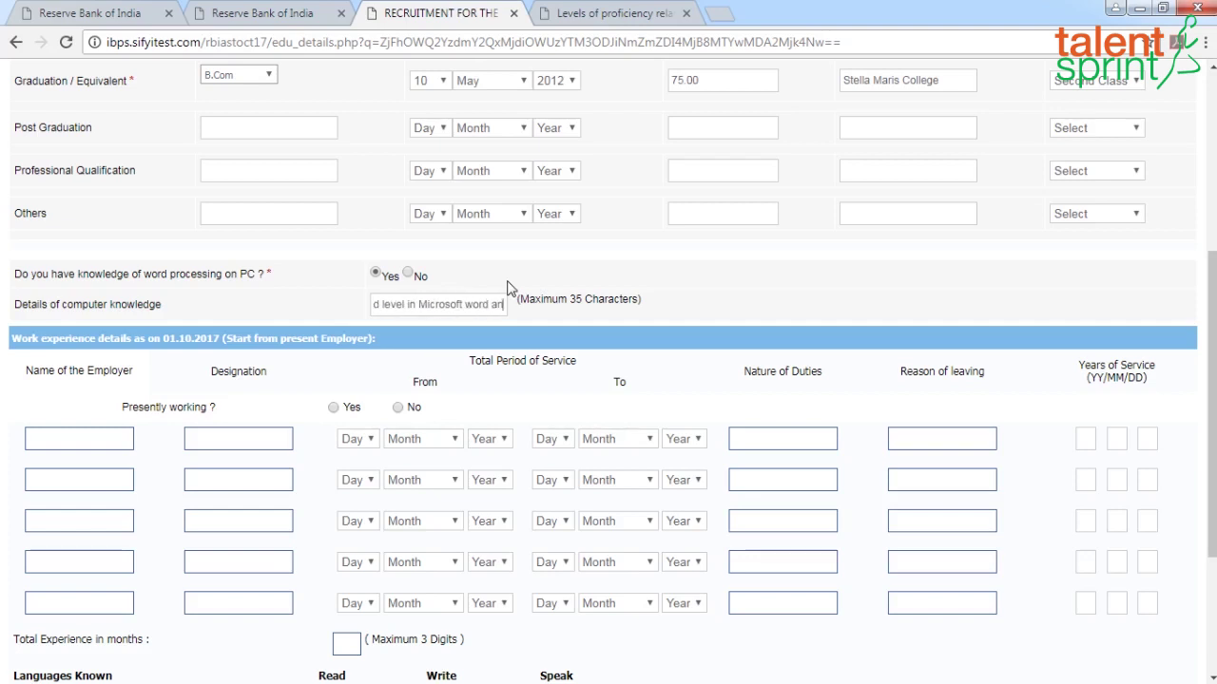
key(BackSpace)
key(BackSpace)
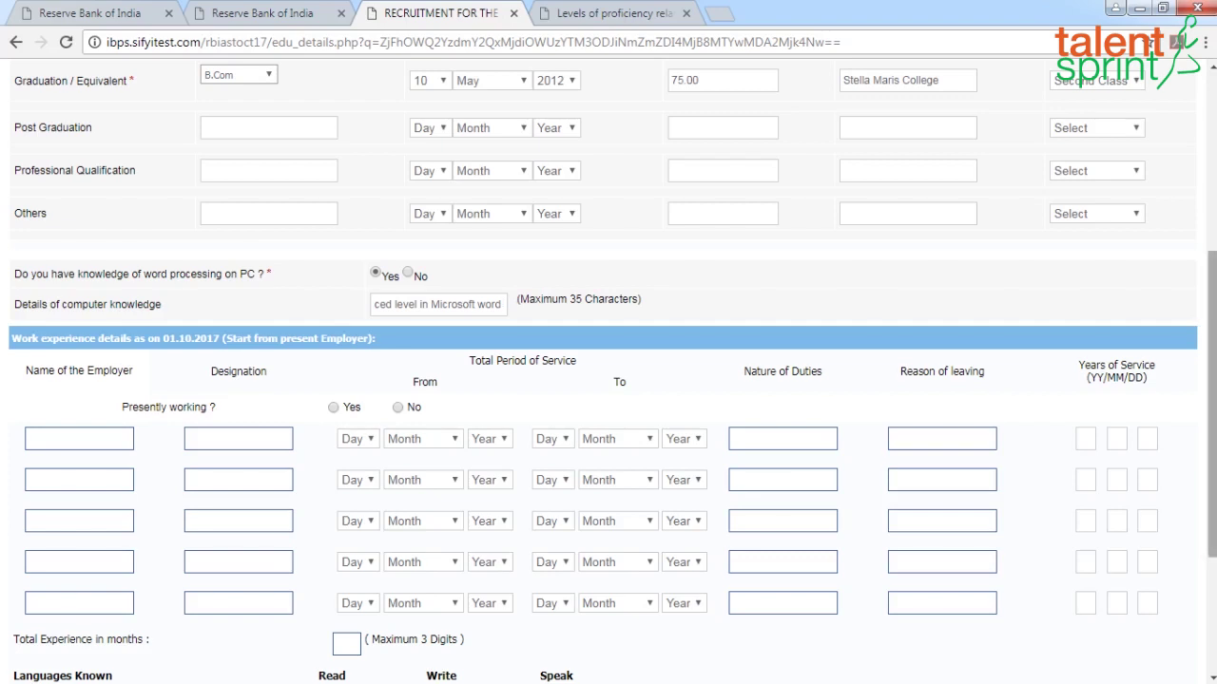
drag(1212, 301, 1212, 414)
Add English and Tamil as known languages, each ticked Read, Write and Speak
click(82, 476)
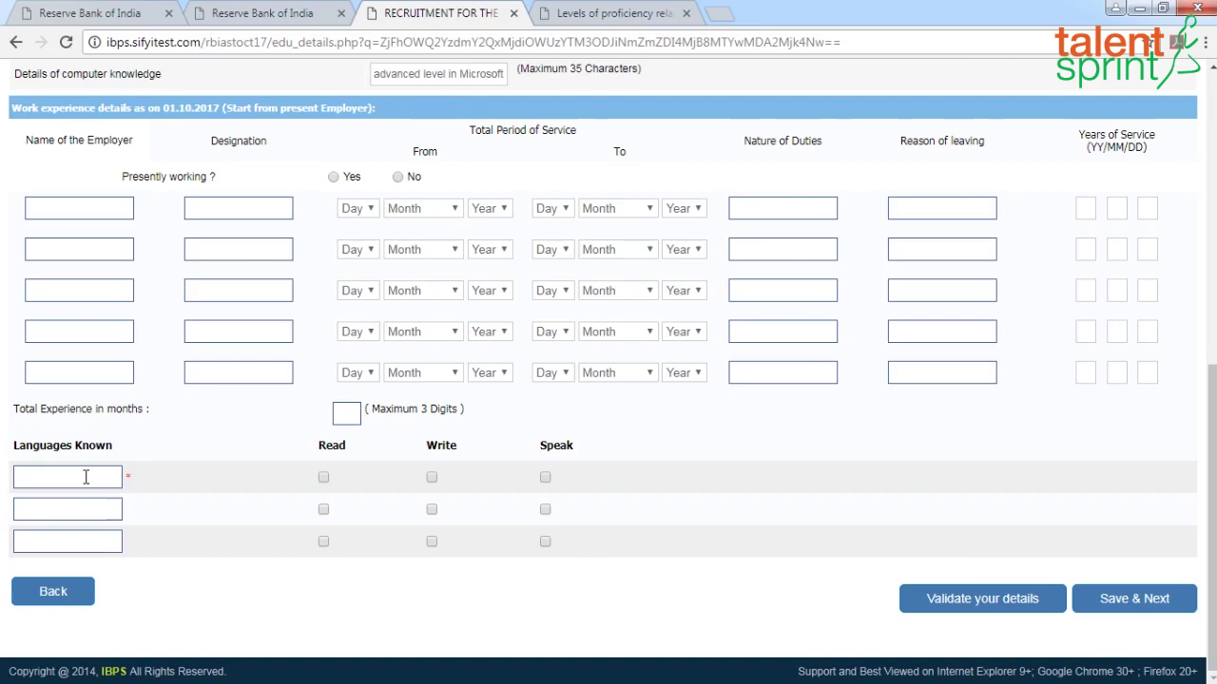
text(English)
click(324, 477)
click(432, 477)
click(544, 477)
click(68, 509)
text(Tamil)
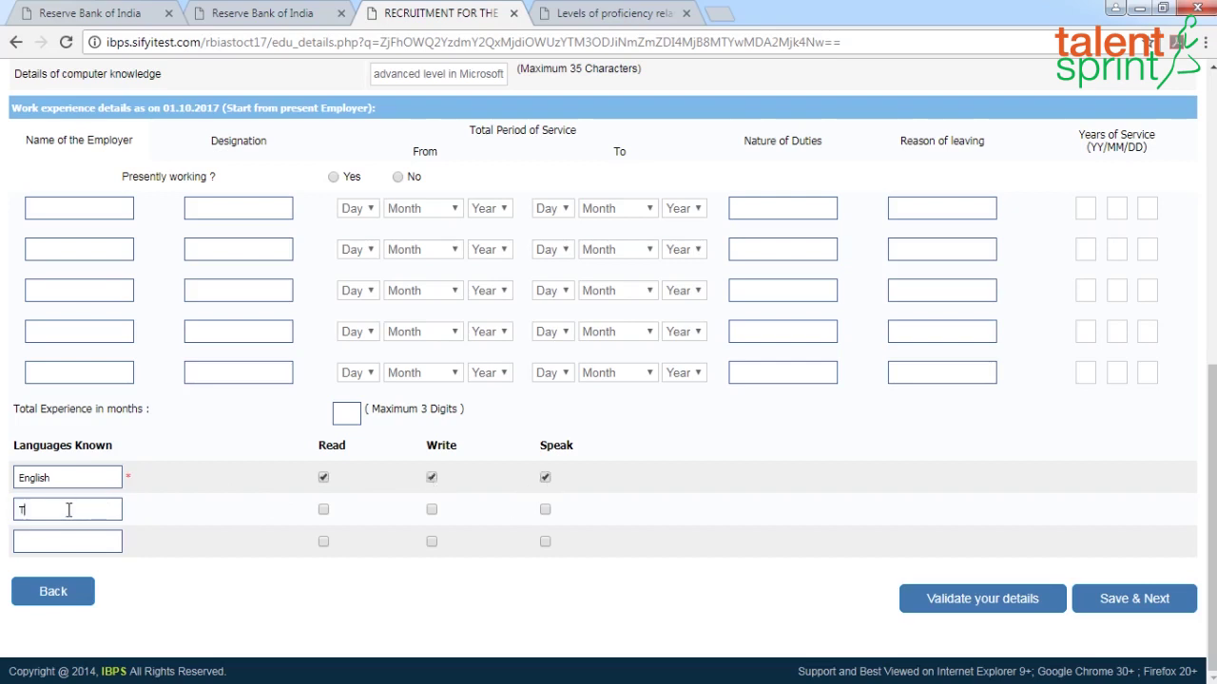
click(323, 509)
click(432, 510)
click(544, 510)
Add Hindi as a third known language ticked Read, Write and Speak
click(43, 544)
text(Hindi)
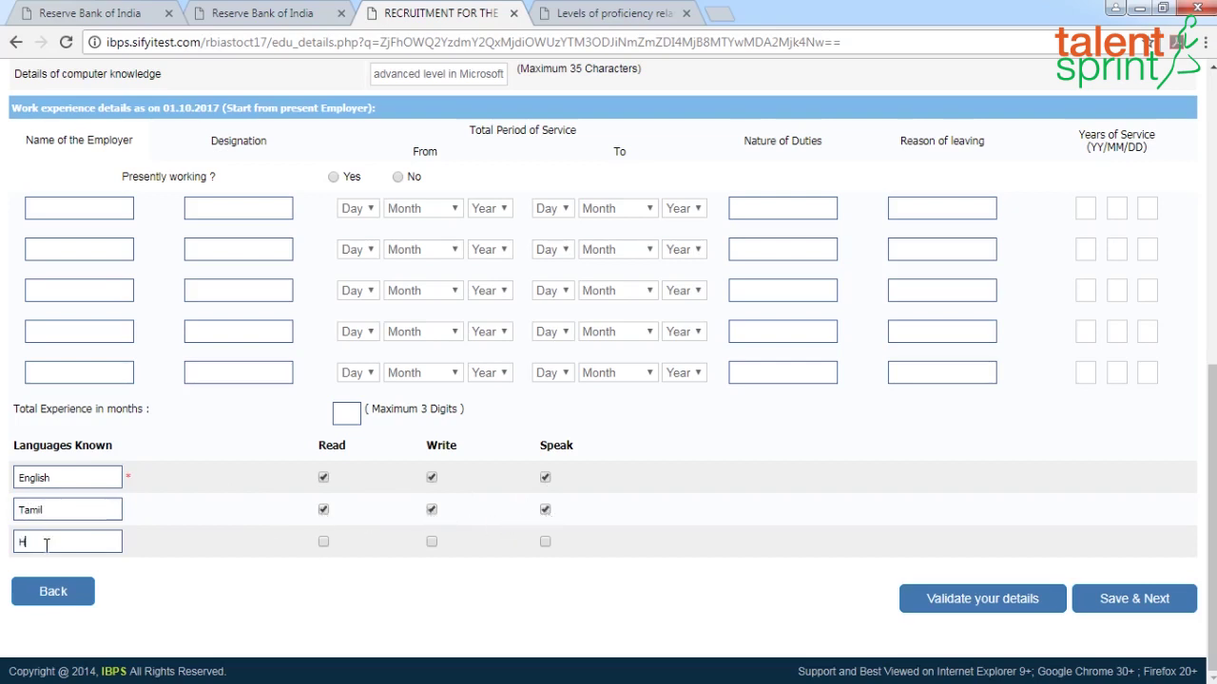
click(323, 541)
click(431, 542)
click(545, 542)
Validate the details, dismiss the success alert, and save to open the preview
click(1005, 608)
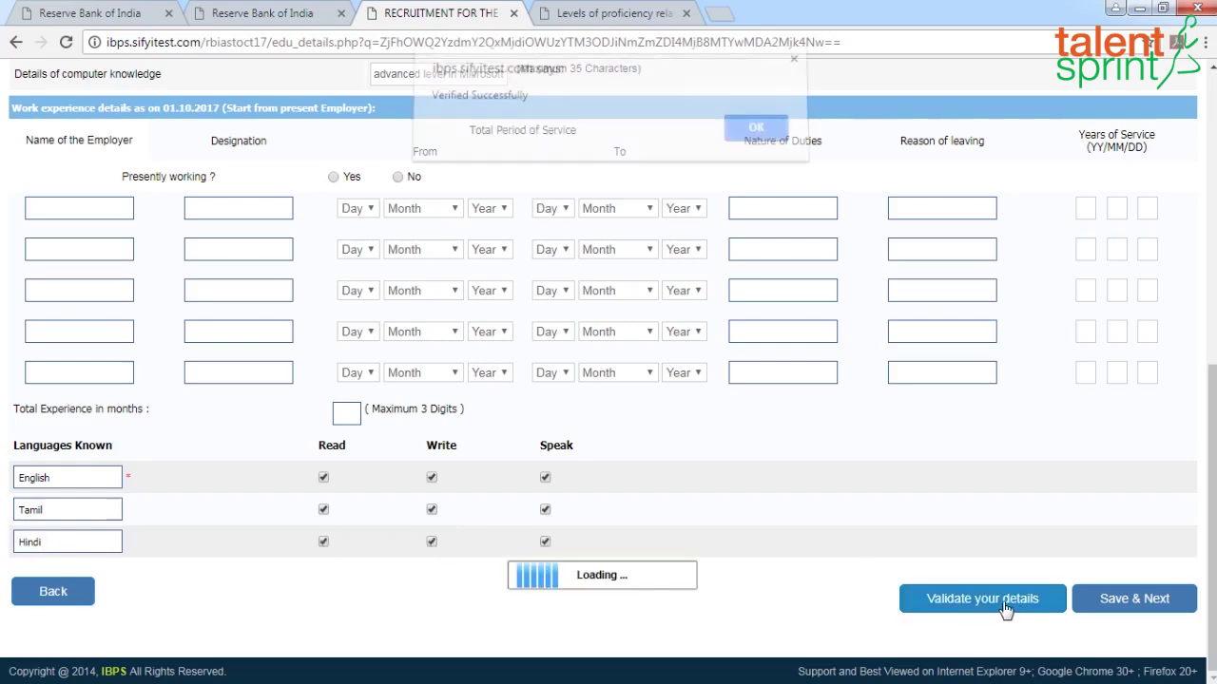
click(749, 144)
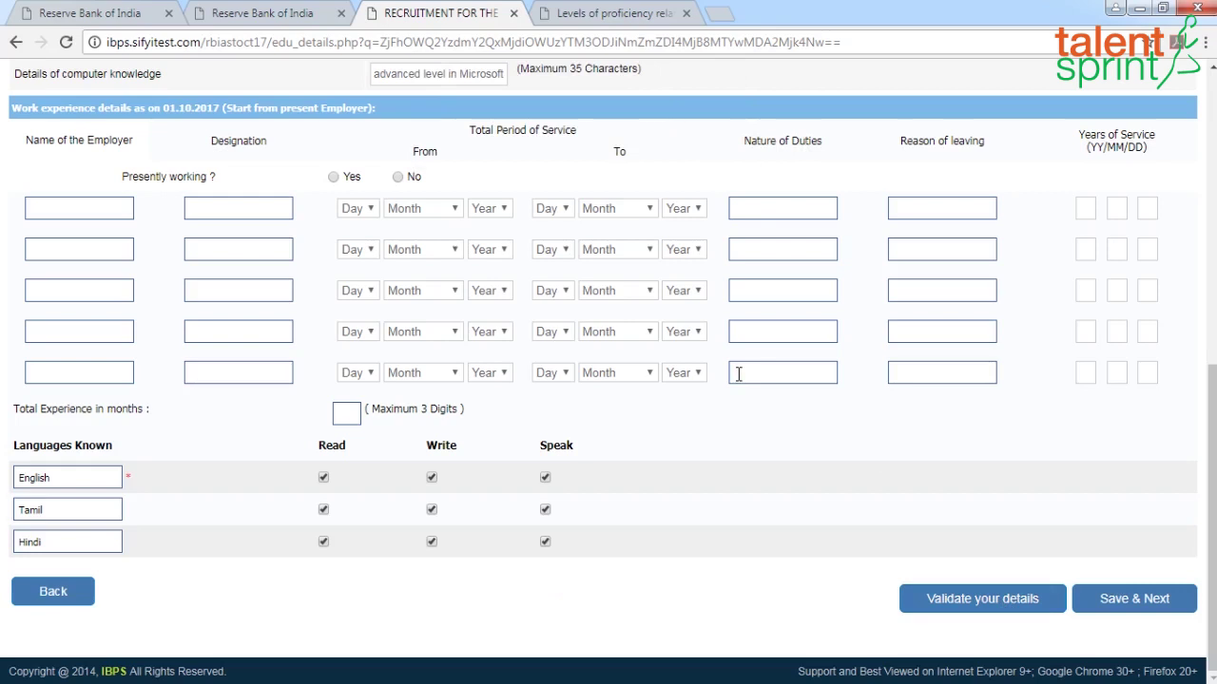
click(1141, 607)
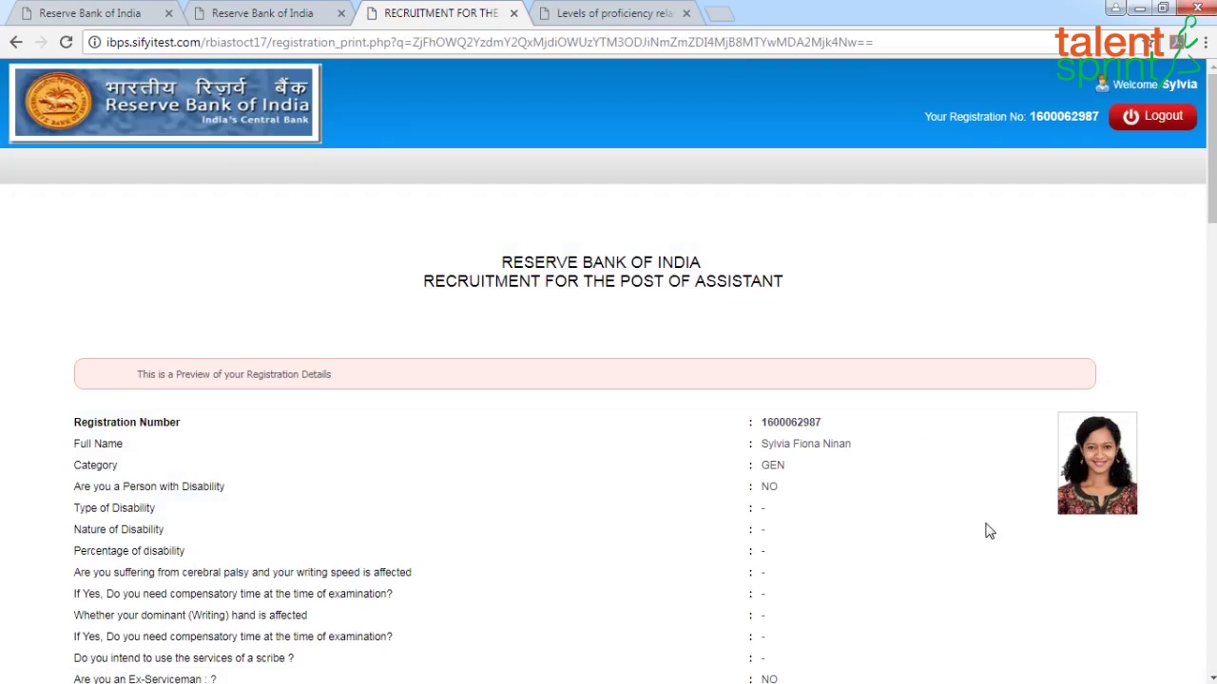
Scroll through the registration preview down to the declaration dated 21-10-2017
scroll(986, 529, down, 1)
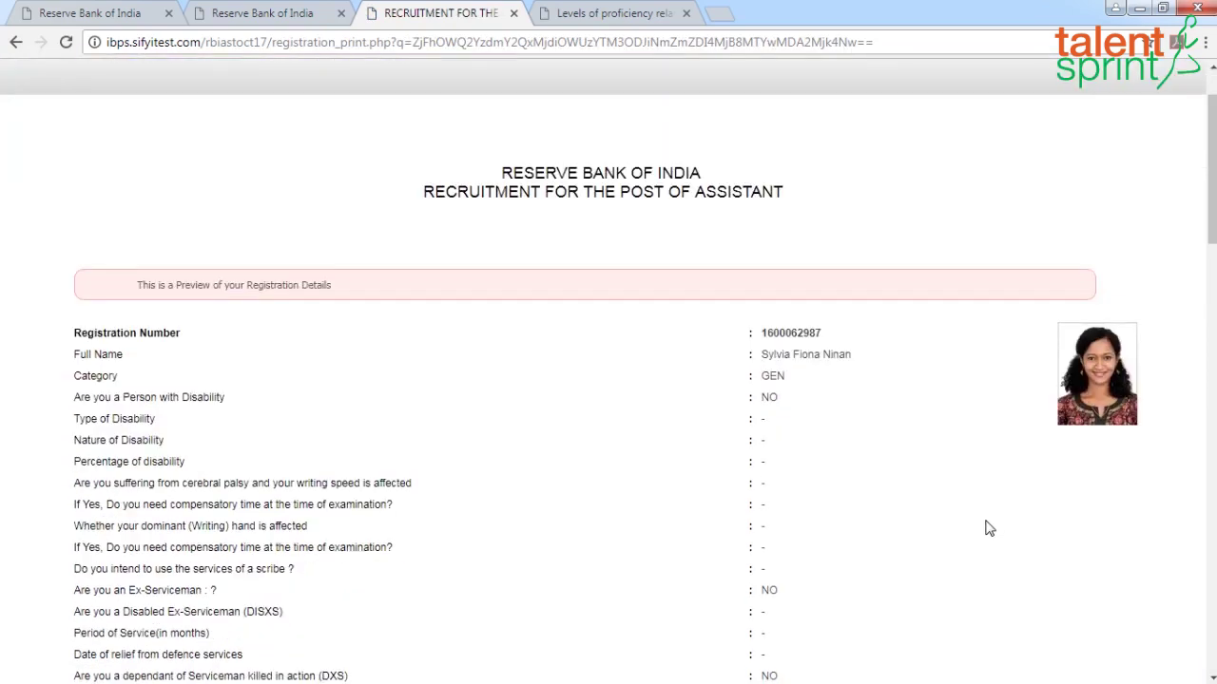
scroll(979, 519, down, 1)
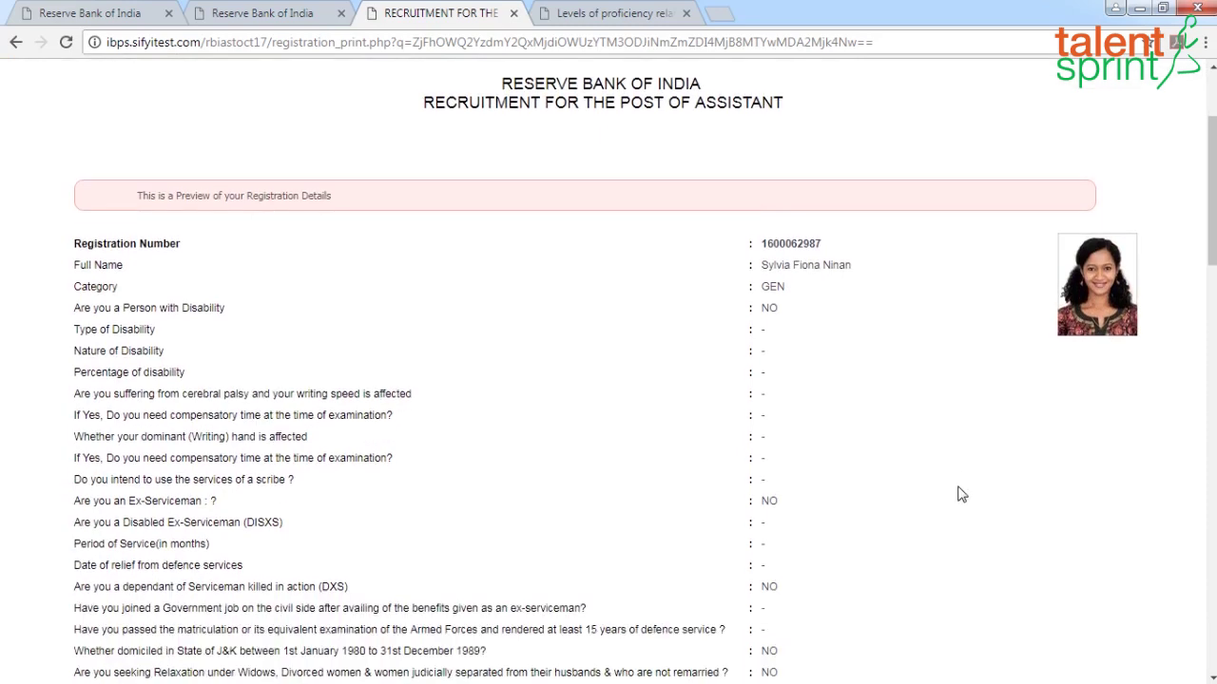
scroll(960, 494, down, 4)
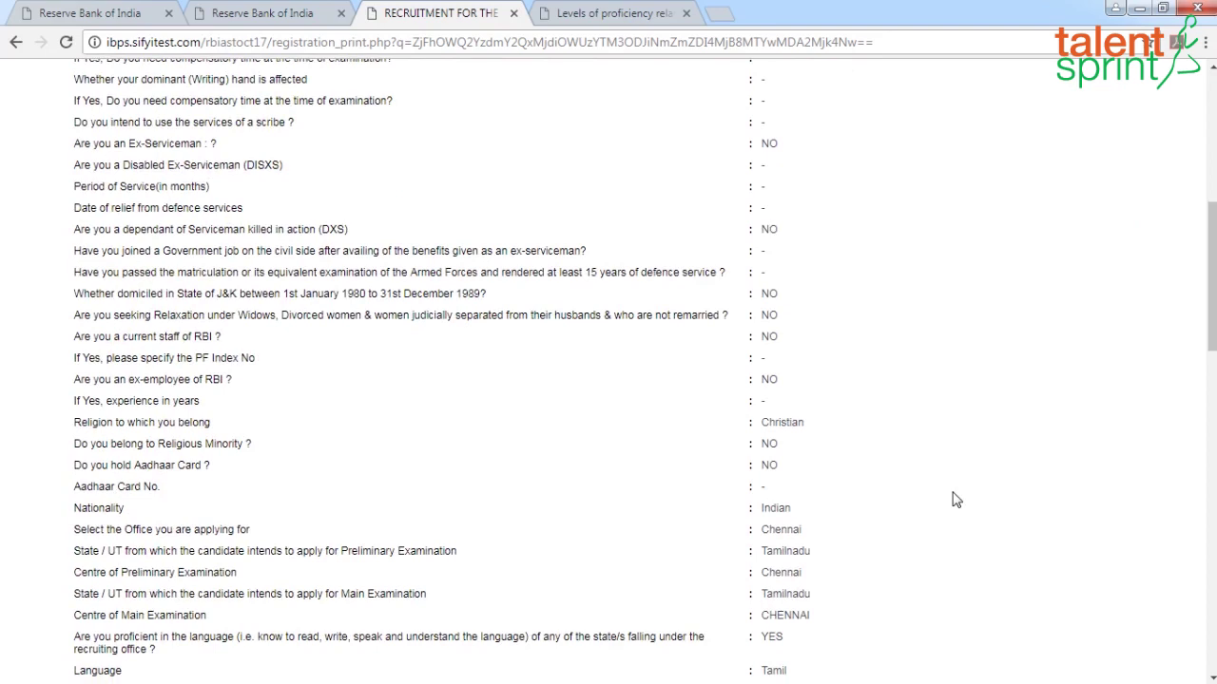
scroll(953, 508, down, 1)
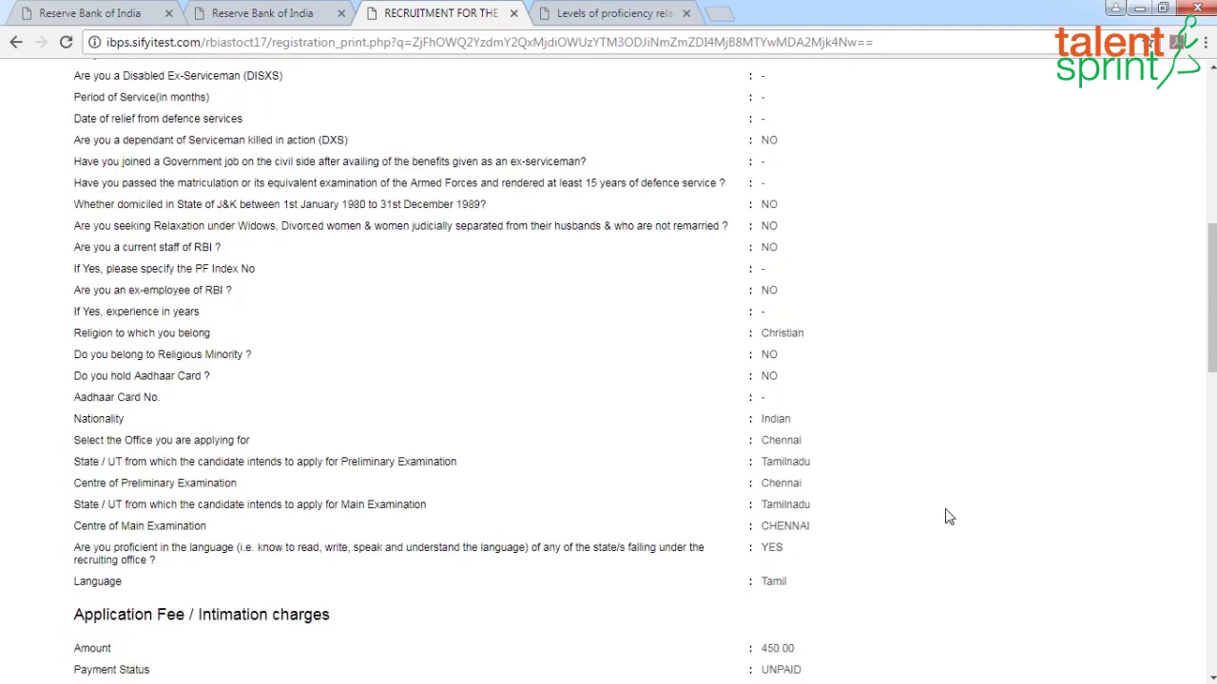
scroll(949, 516, down, 1)
scroll(948, 516, down, 3)
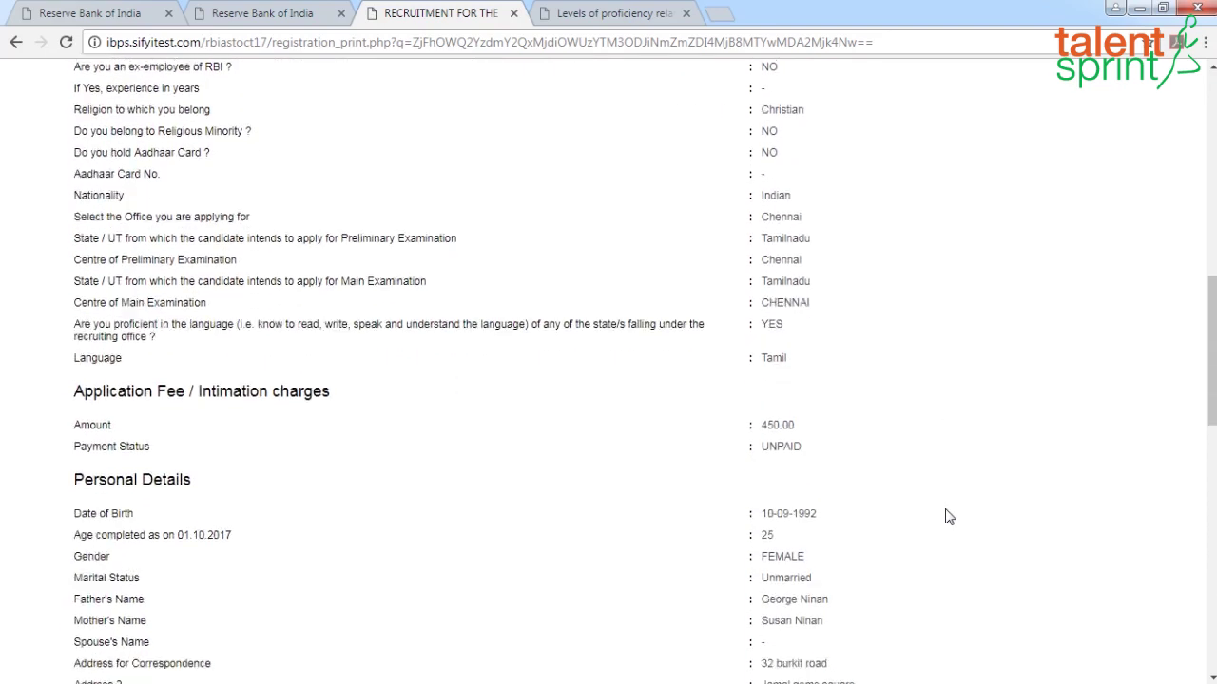
scroll(948, 516, down, 1)
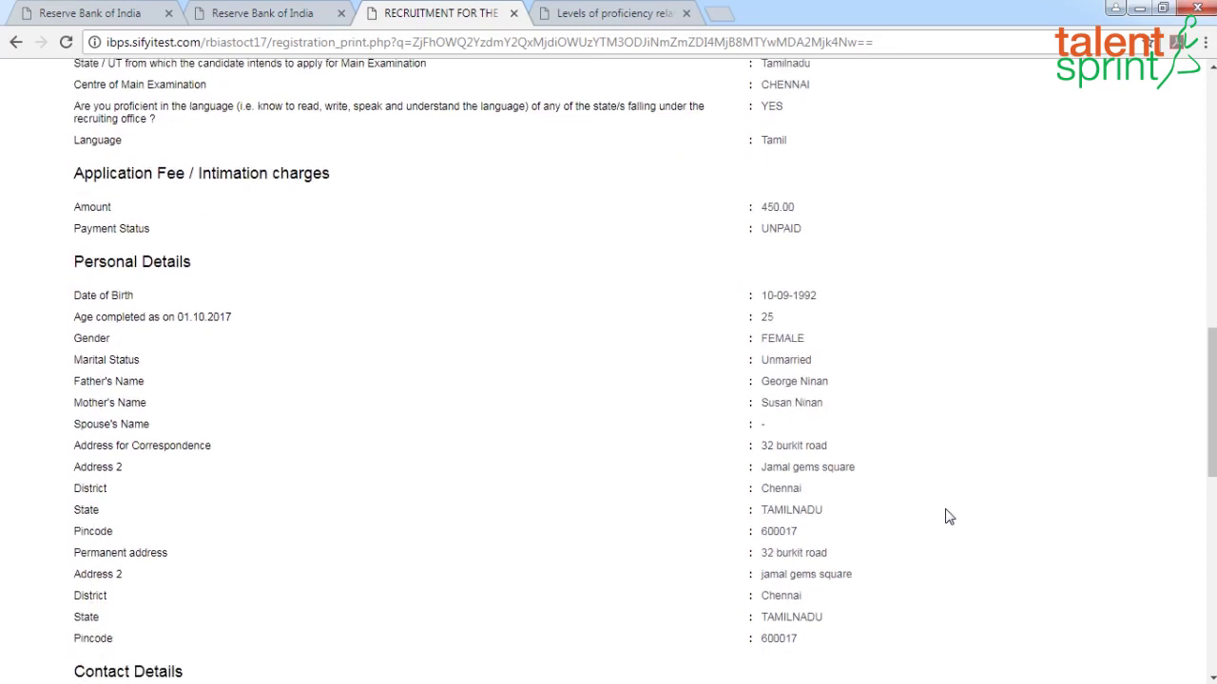
scroll(949, 516, down, 2)
scroll(949, 516, down, 2)
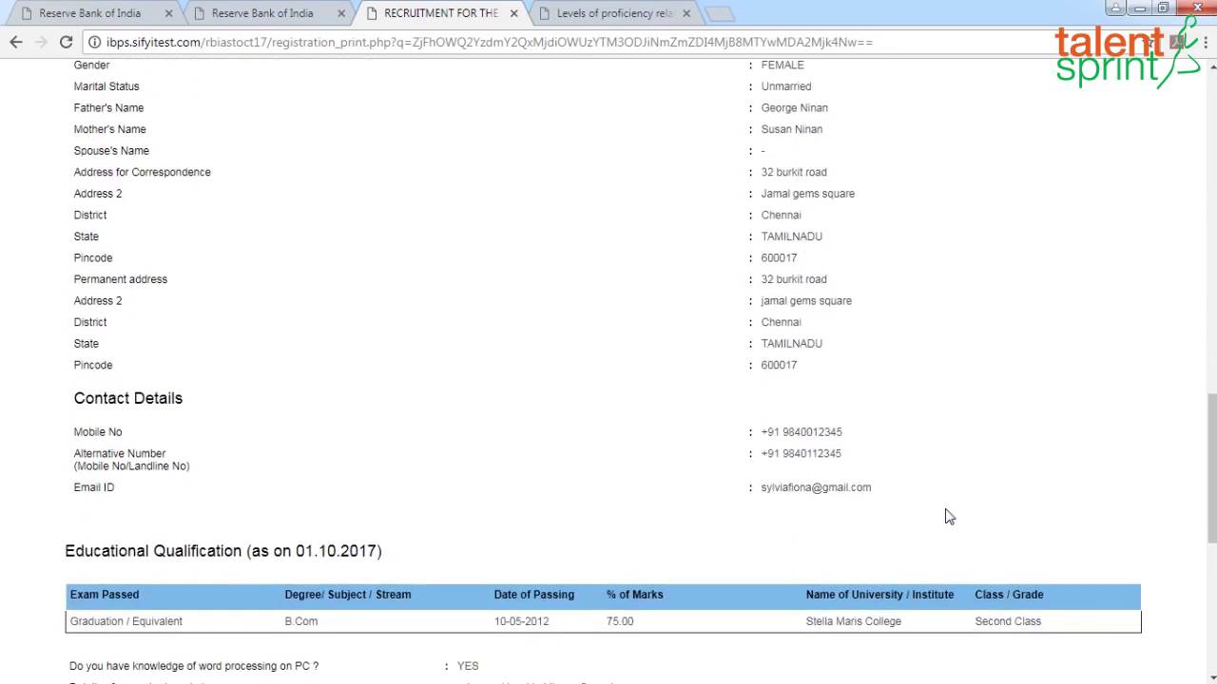
scroll(947, 510, down, 1)
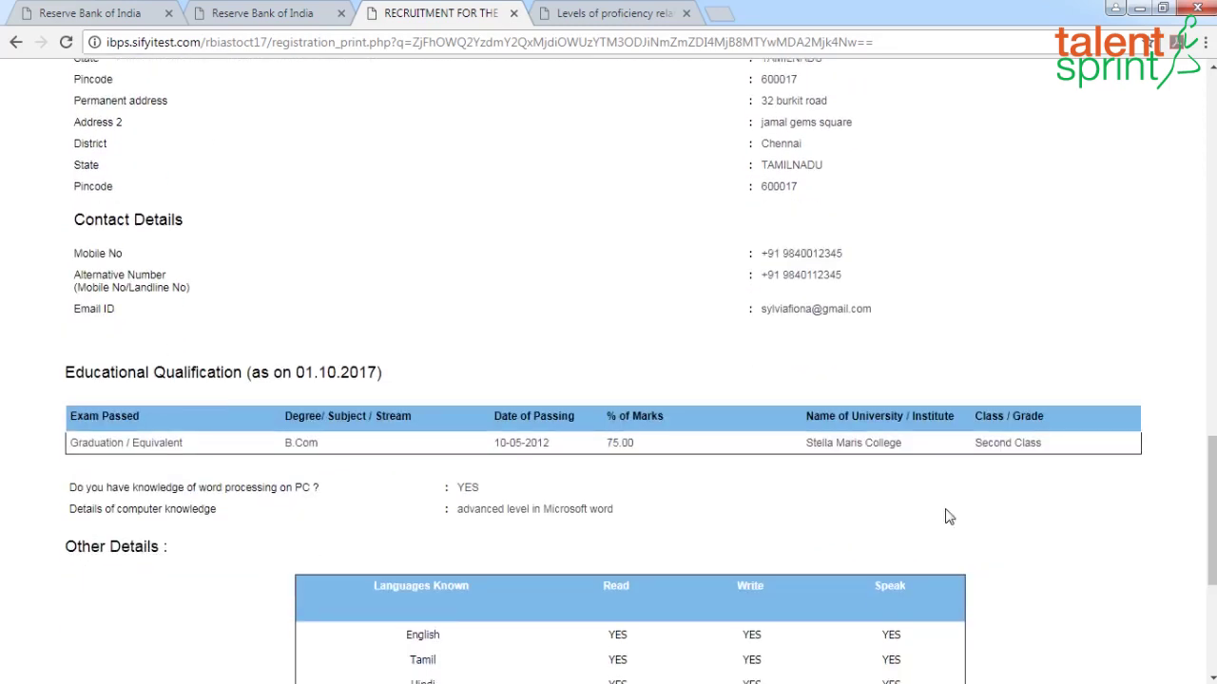
scroll(949, 516, down, 1)
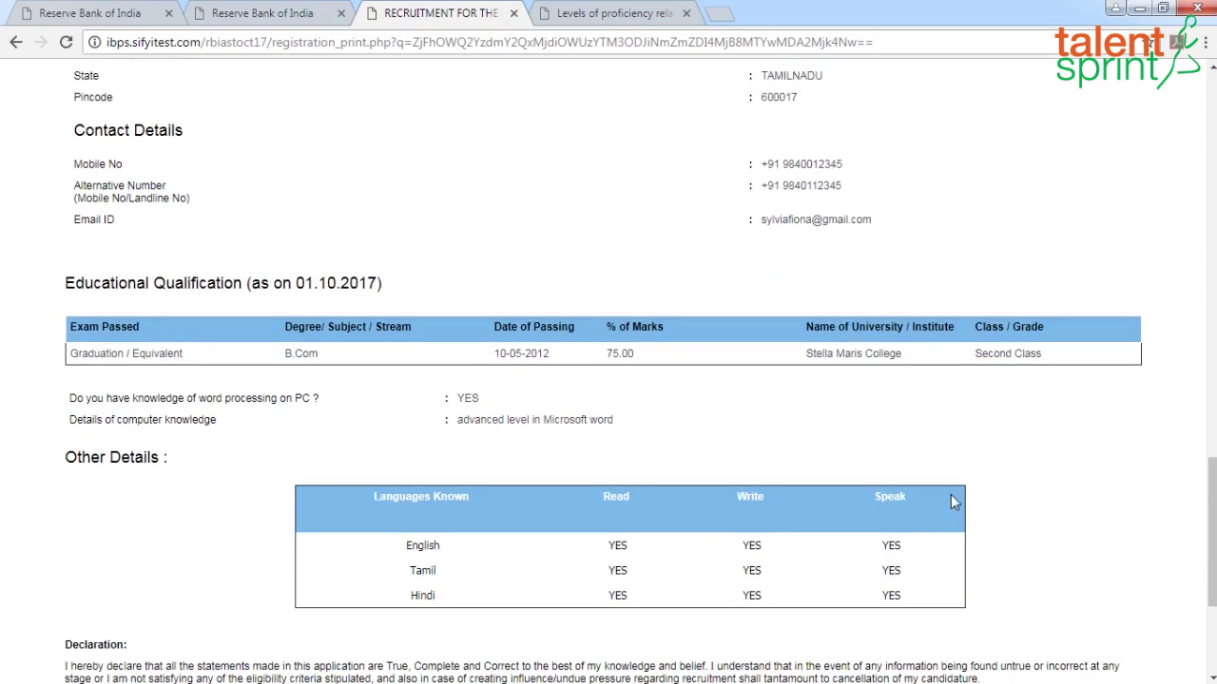
scroll(938, 484, down, 3)
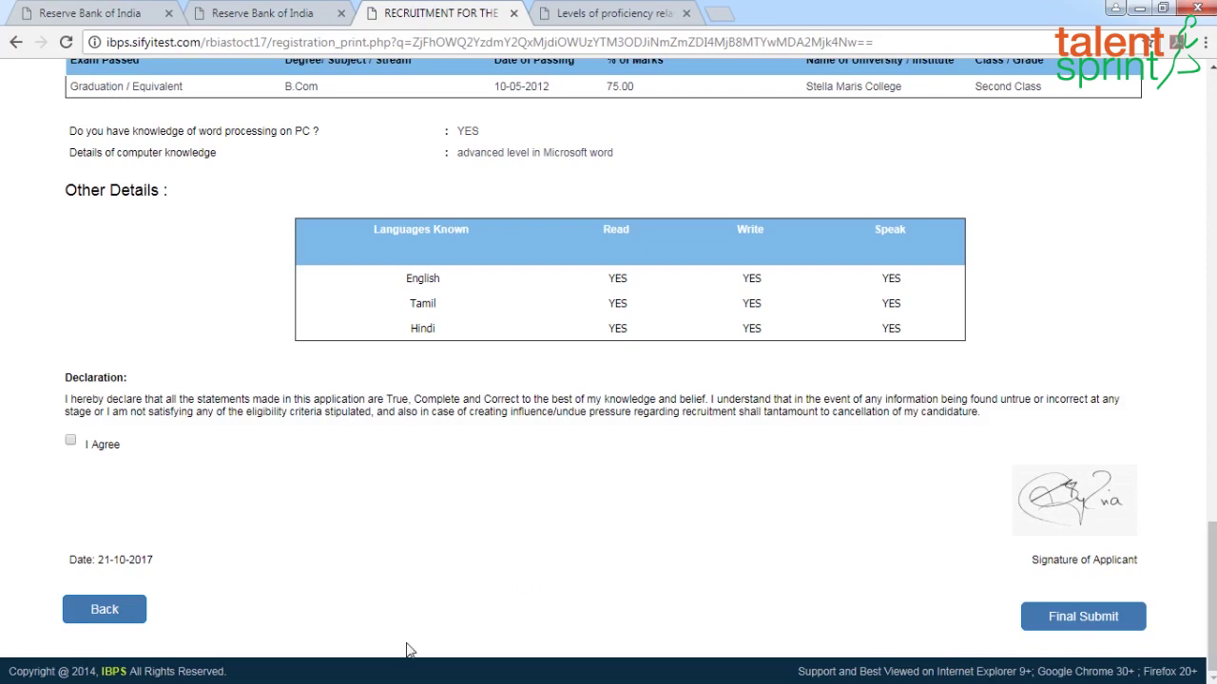
Tick I Agree on the declaration, Final Submit, and confirm with OK
click(71, 442)
click(1076, 621)
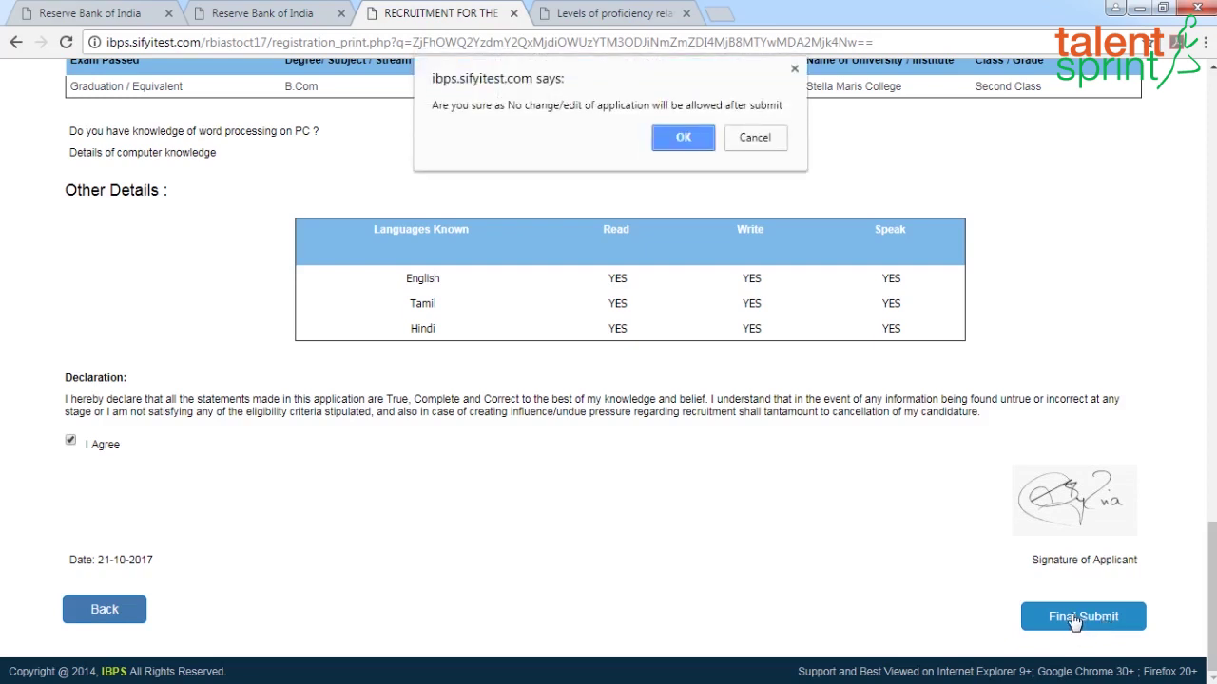
click(690, 140)
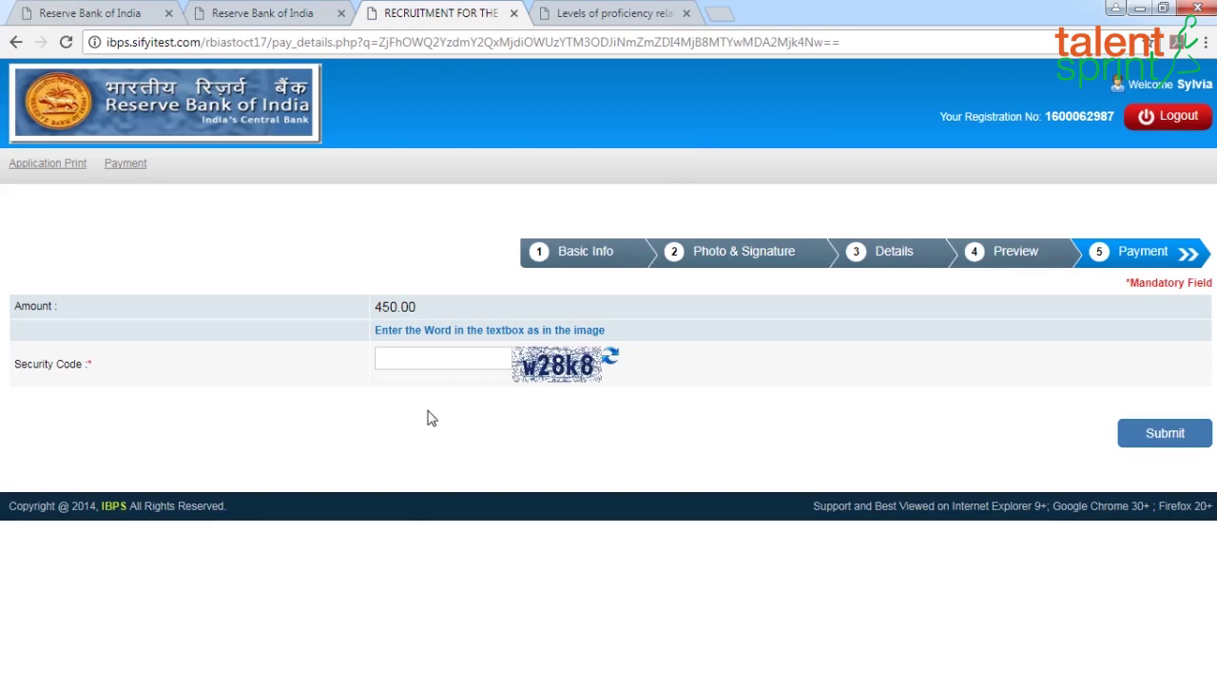
Enter the image security code, submit, and confirm to proceed to the 450.00 payment gateway
click(406, 361)
click(1173, 442)
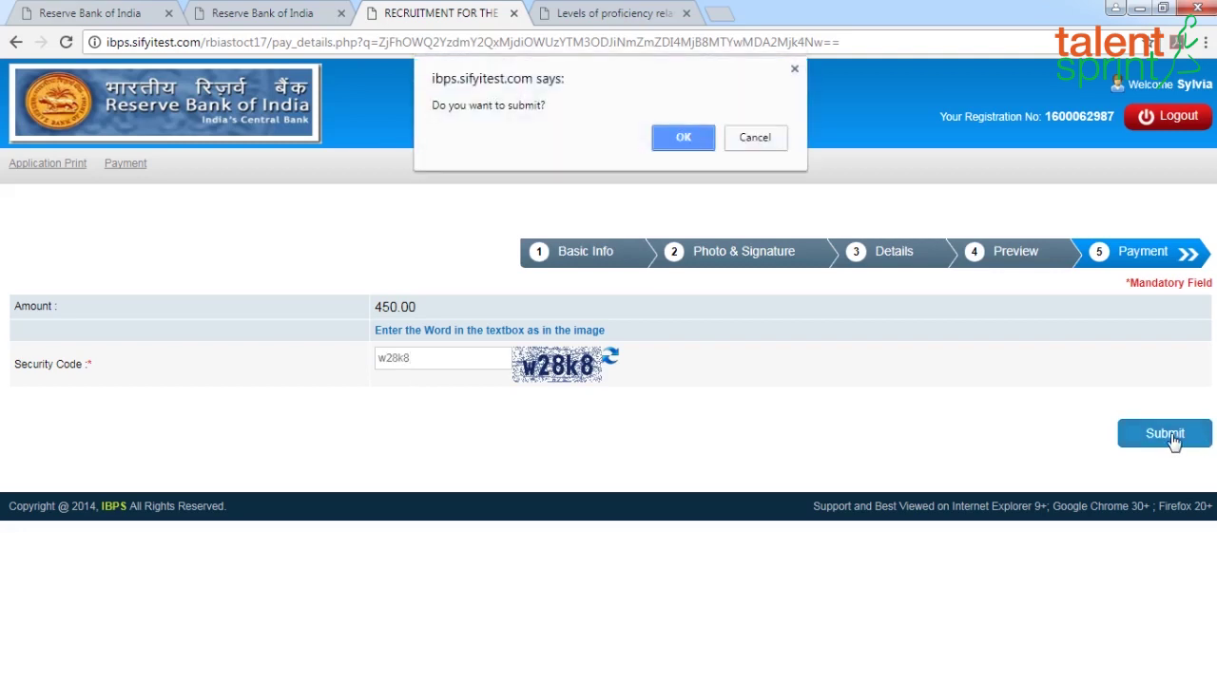
click(683, 139)
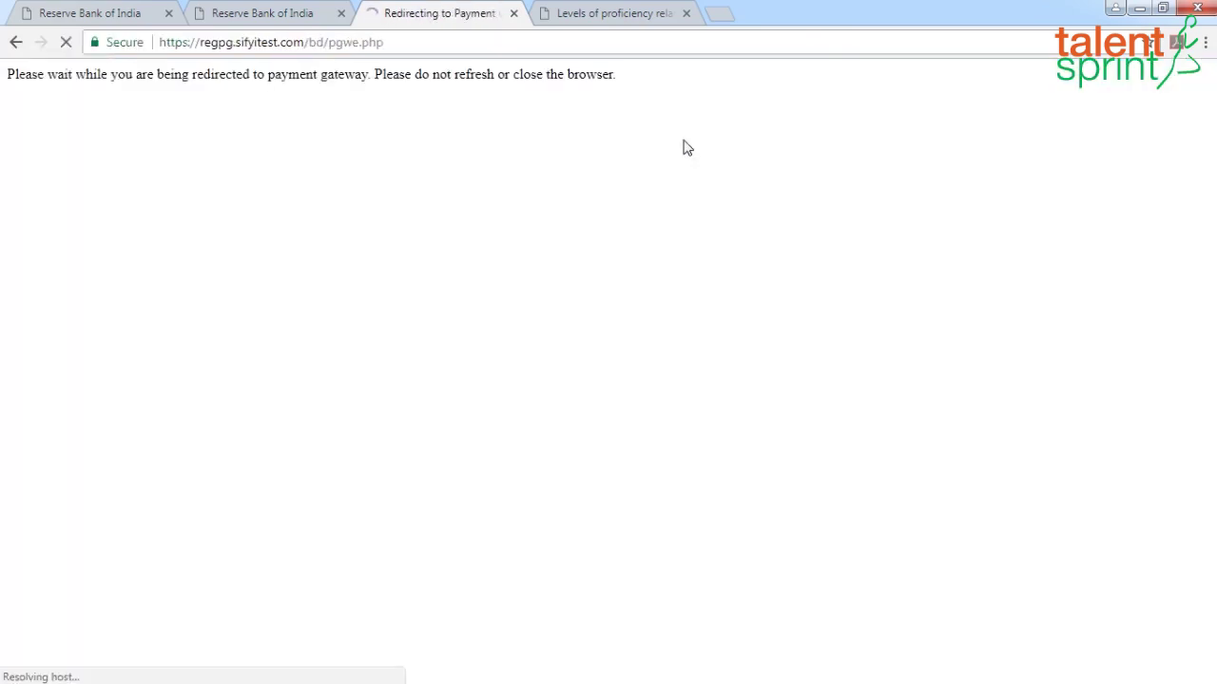